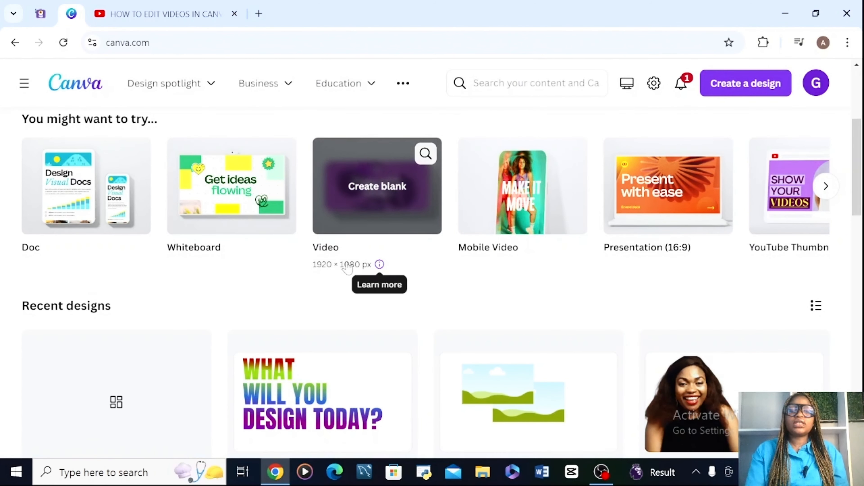
# - Create a blank Video design, look over the other design types on the home page, and switch to the video editor
pyautogui.click(372, 173)
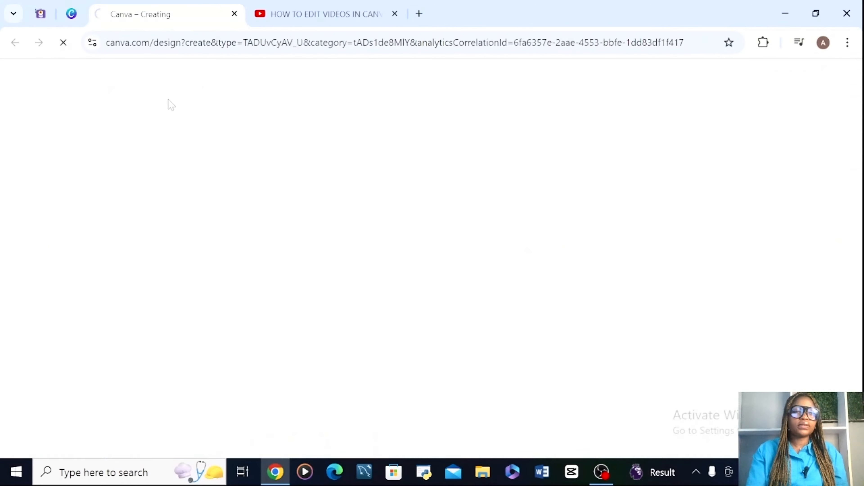
pyautogui.click(71, 14)
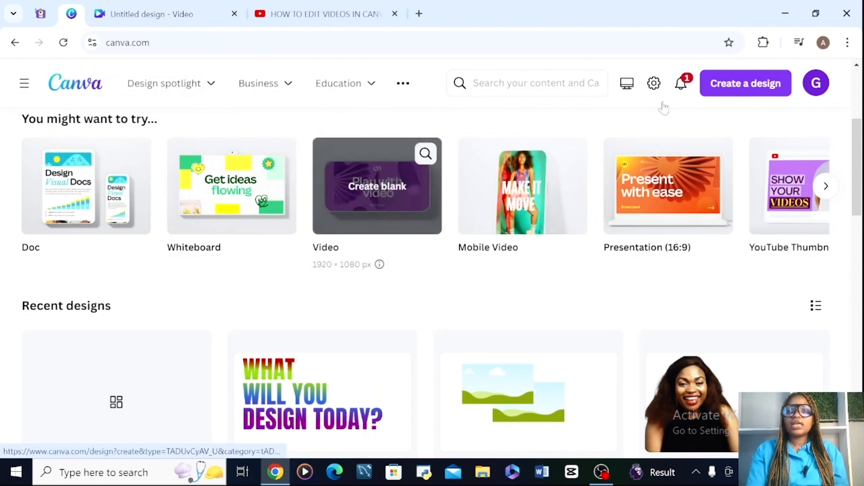
pyautogui.click(754, 84)
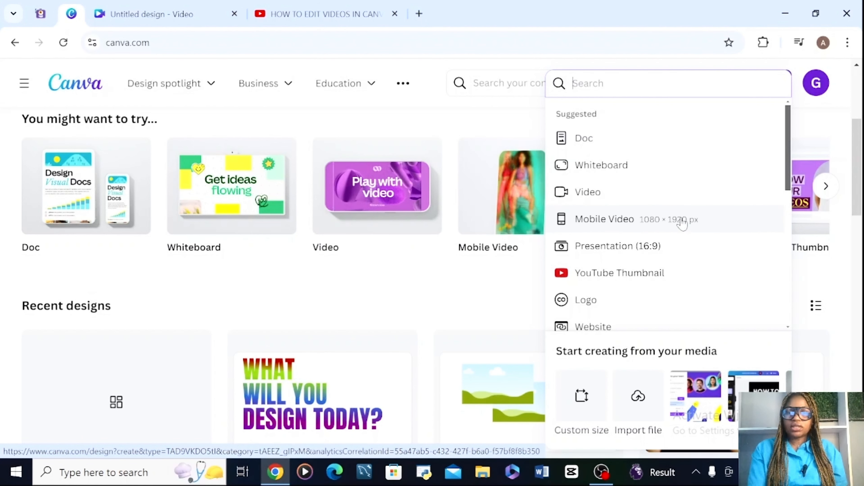
pyautogui.click(151, 13)
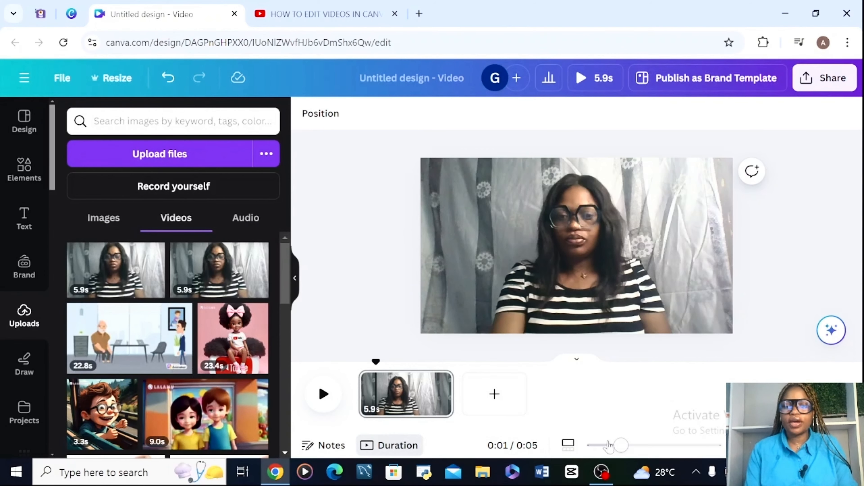
# - Split the video page at the playhead, about 1.0 s into the clip, with the timeline in duration view
pyautogui.moveTo(621, 449)
pyautogui.mouseDown()
pyautogui.moveTo(631, 448)
pyautogui.moveTo(604, 449)
pyautogui.moveTo(615, 456)
pyautogui.mouseUp()
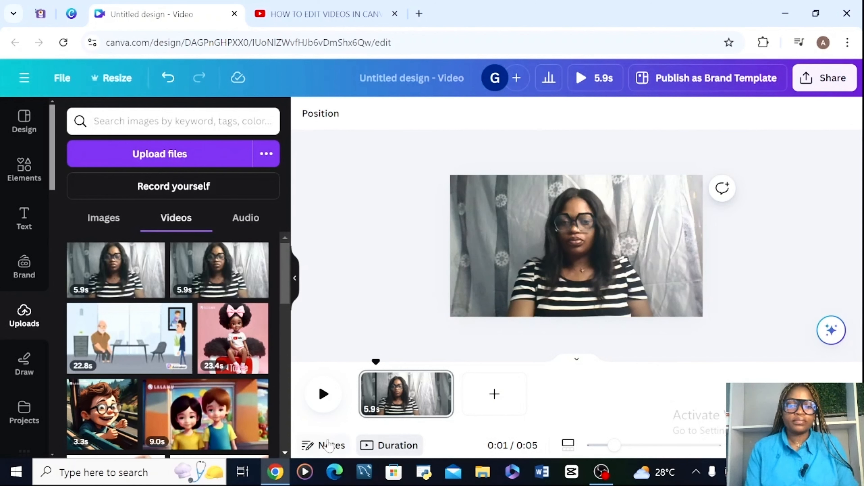
pyautogui.click(367, 450)
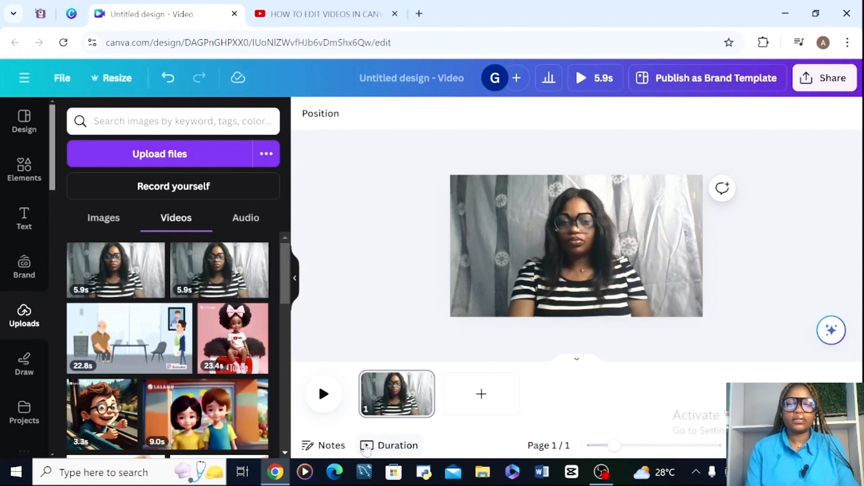
pyautogui.click(367, 449)
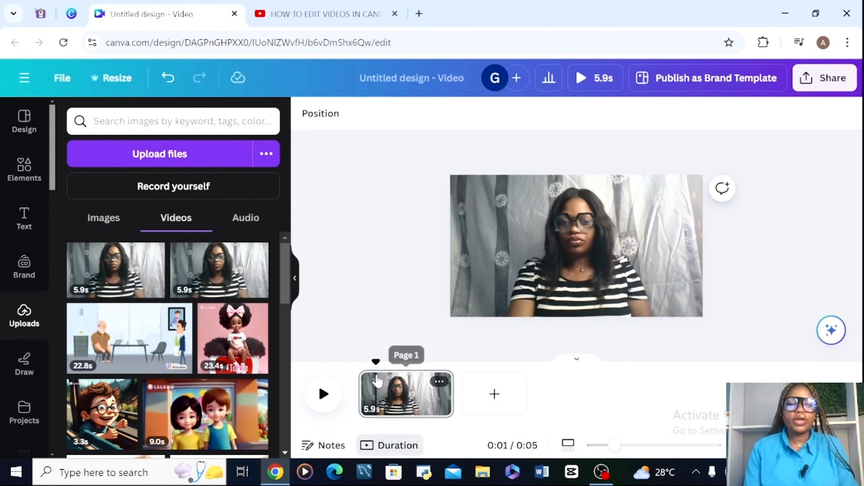
pyautogui.rightClick(380, 382)
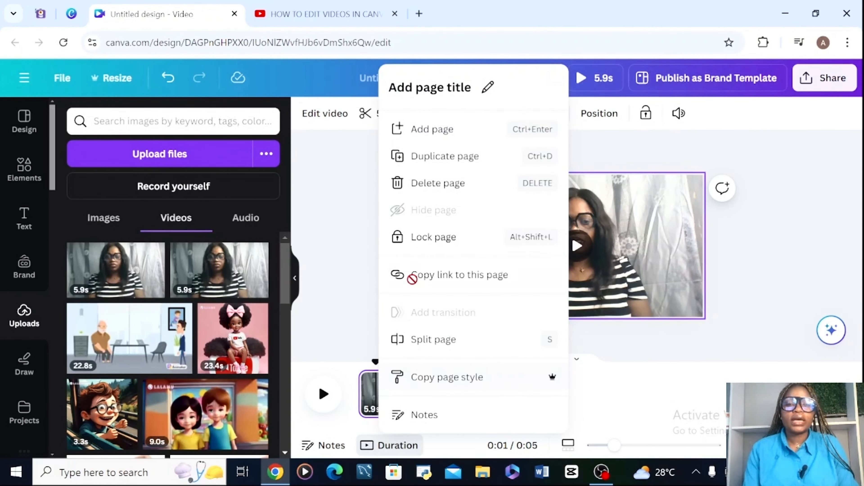
pyautogui.click(409, 347)
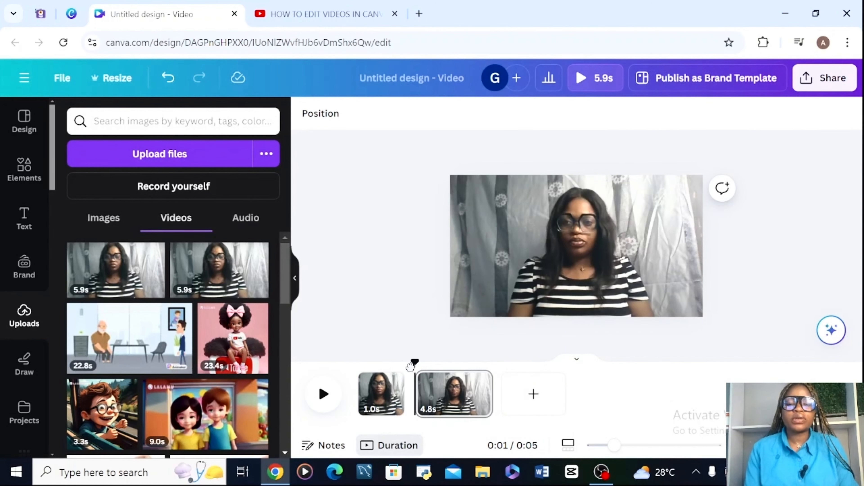
# - Scrub the playhead through the first part of the split video and select that clip
pyautogui.moveTo(412, 364); pyautogui.dragTo(379, 363)
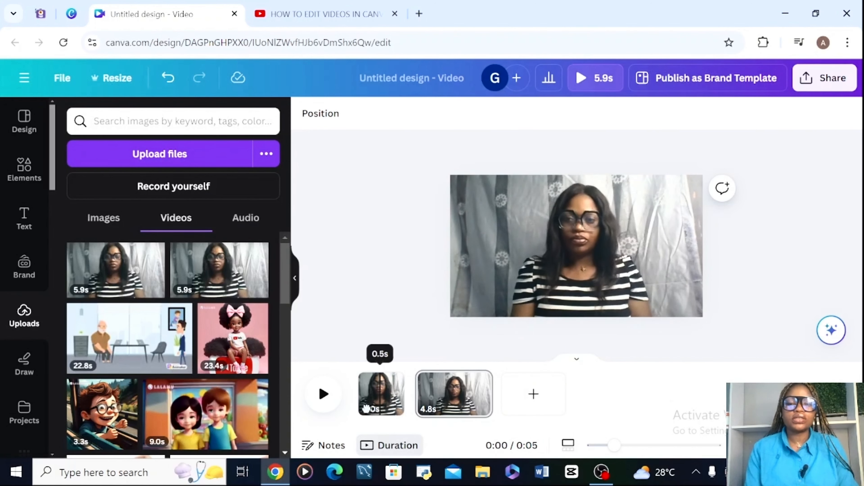
pyautogui.moveTo(366, 408)
pyautogui.mouseDown()
pyautogui.moveTo(456, 409)
pyautogui.moveTo(359, 409)
pyautogui.mouseUp()
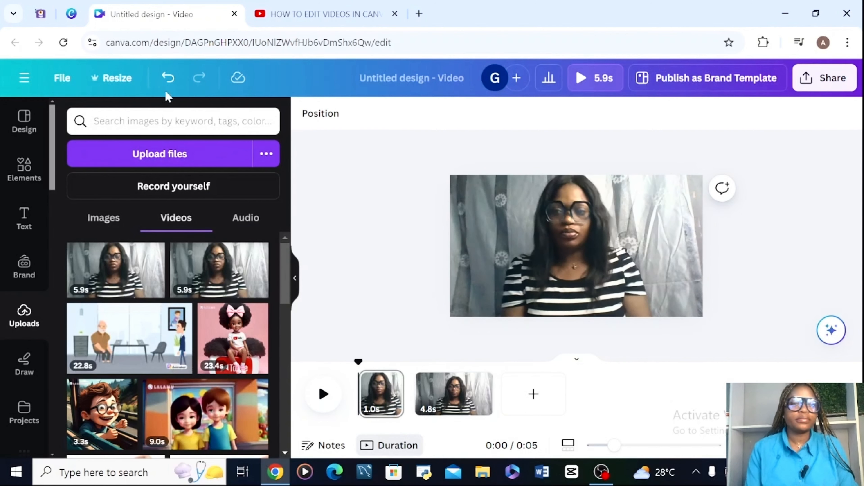
pyautogui.click(379, 377)
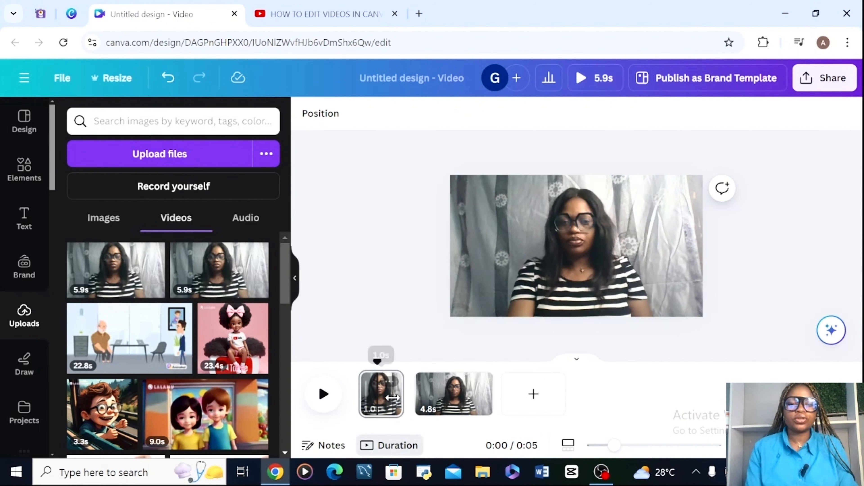
pyautogui.click(391, 388)
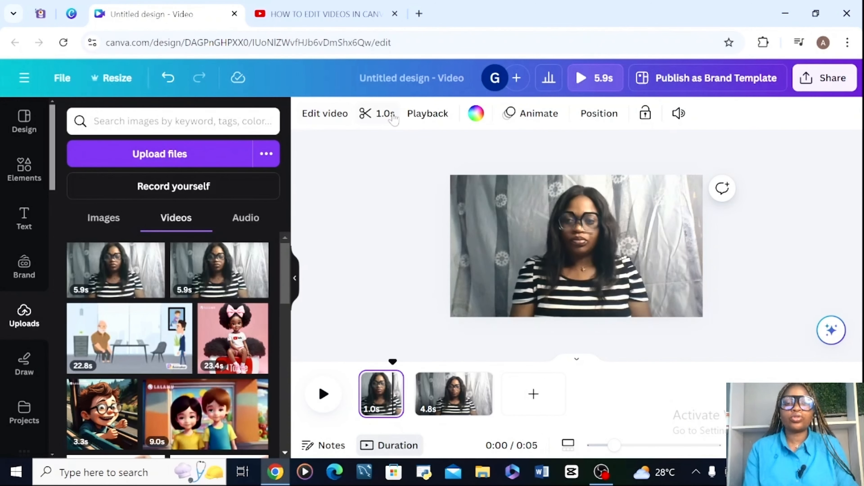
# - Run the Highlights tool on the first clip and preview the footage it analyses
pyautogui.click(328, 116)
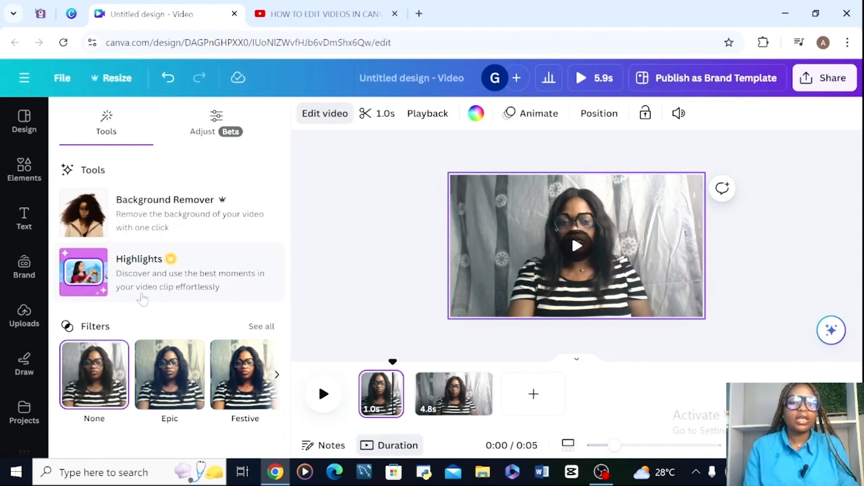
pyautogui.click(182, 276)
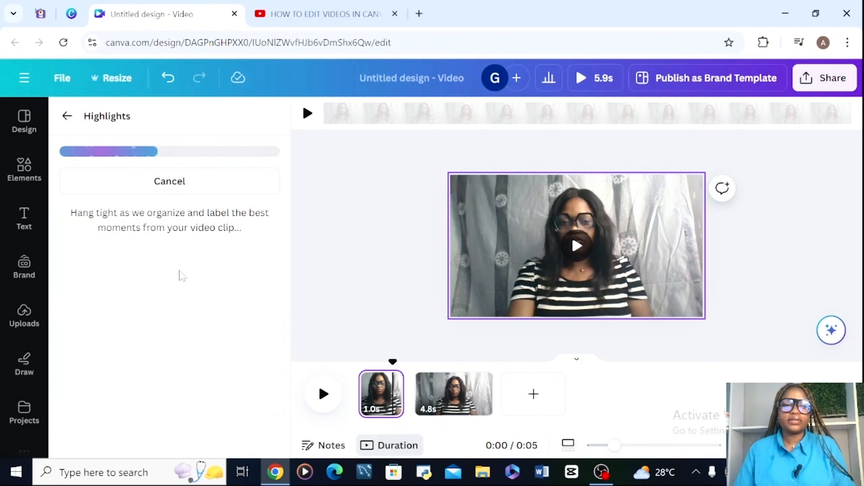
pyautogui.click(308, 113)
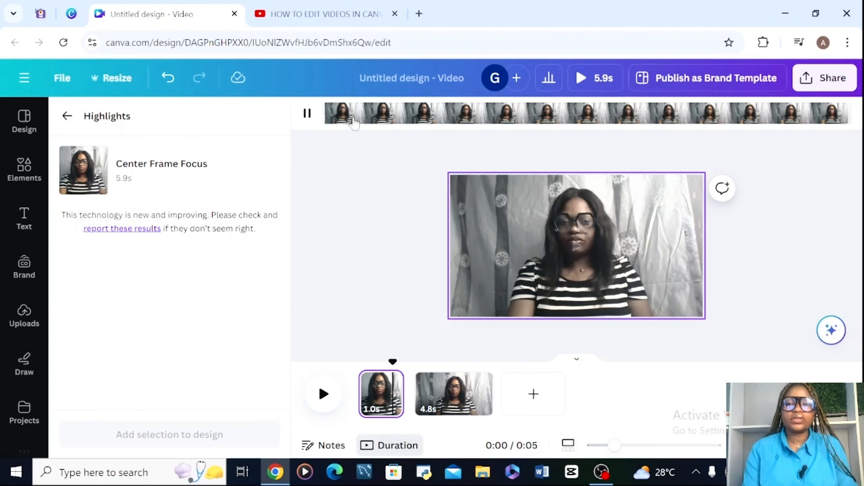
pyautogui.click(307, 114)
pyautogui.click(308, 113)
pyautogui.click(307, 114)
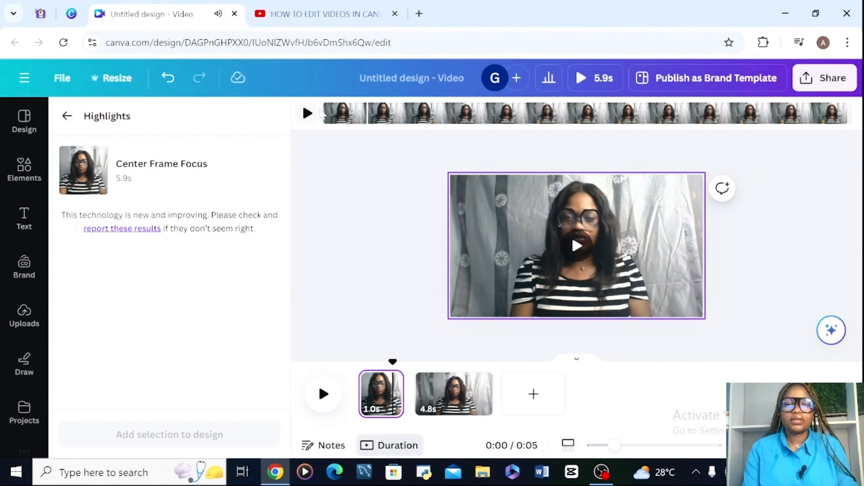
pyautogui.click(309, 113)
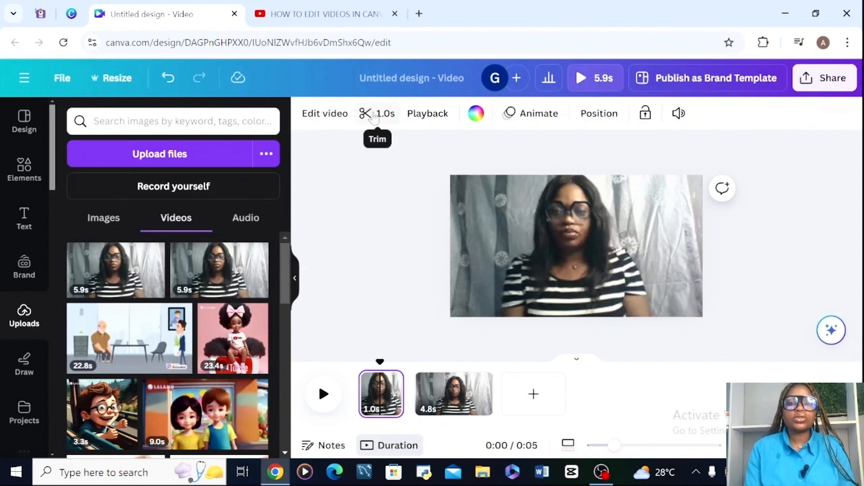
# - Try to trim the end of the first clip so that it lasts 0.2 s
pyautogui.click(377, 115)
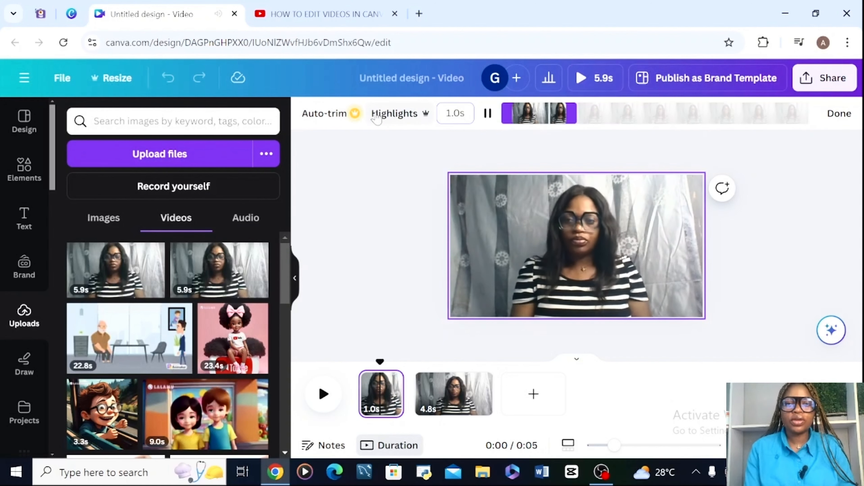
pyautogui.moveTo(576, 126); pyautogui.dragTo(525, 129)
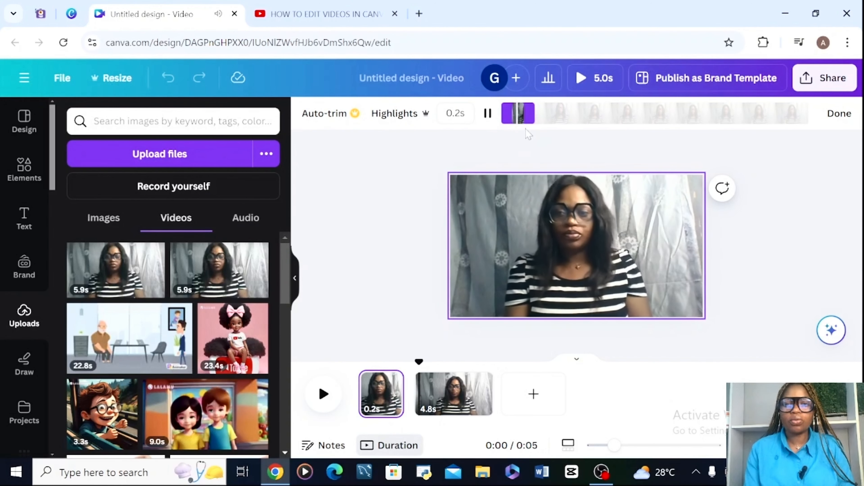
pyautogui.click(407, 187)
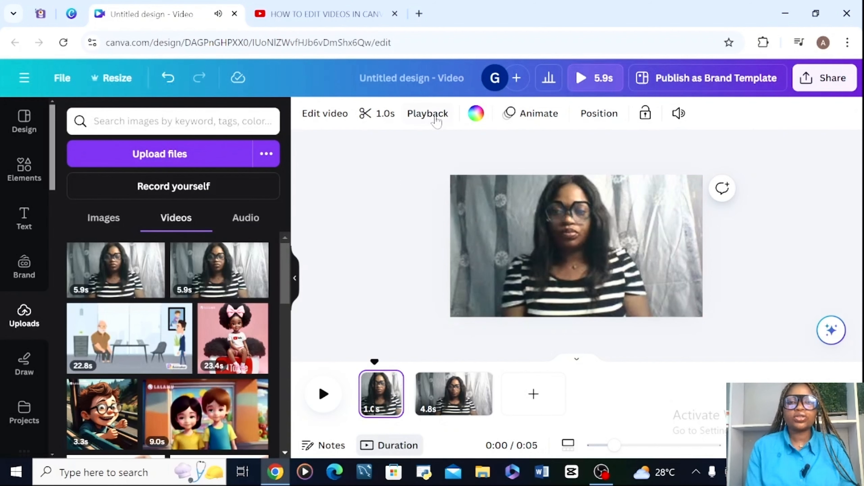
# - Examine the playback settings of the first clip, including its video speed
pyautogui.click(427, 114)
pyautogui.moveTo(138, 183)
pyautogui.mouseDown()
pyautogui.moveTo(234, 193)
pyautogui.moveTo(132, 189)
pyautogui.moveTo(69, 173)
pyautogui.moveTo(187, 172)
pyautogui.moveTo(151, 181)
pyautogui.moveTo(232, 188)
pyautogui.moveTo(136, 190)
pyautogui.mouseUp()
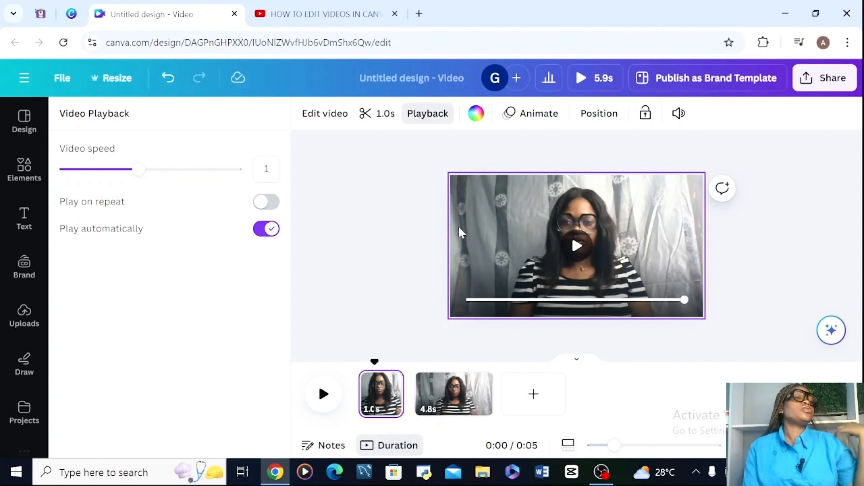
# - Try several solid background colours on the first page, ending with #885B5B, and undo them
pyautogui.click(477, 114)
pyautogui.scroll(-1, 246, 255)
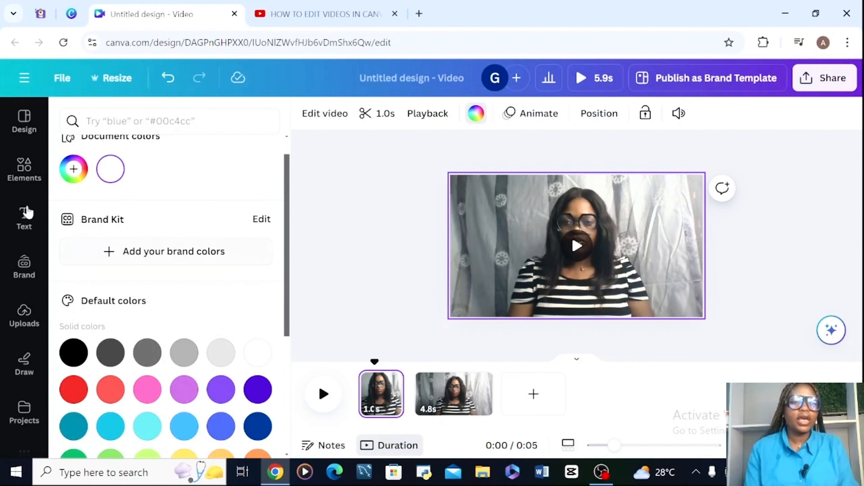
pyautogui.click(74, 168)
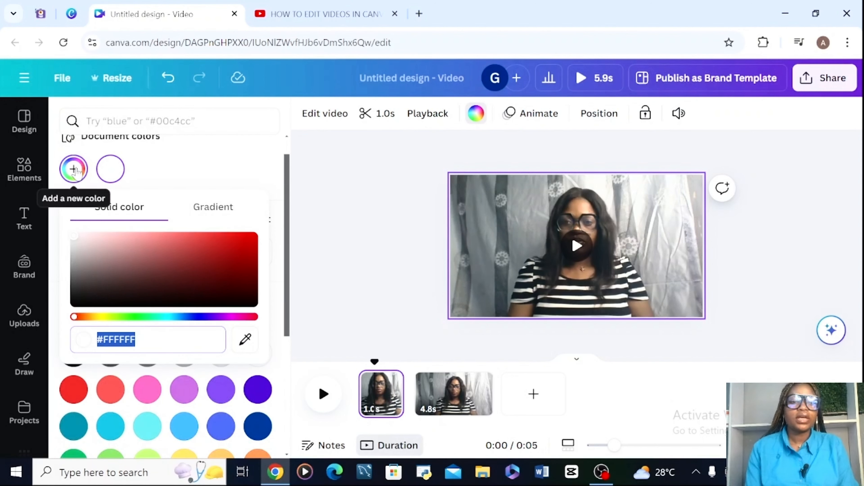
pyautogui.click(104, 281)
pyautogui.click(181, 253)
pyautogui.click(244, 251)
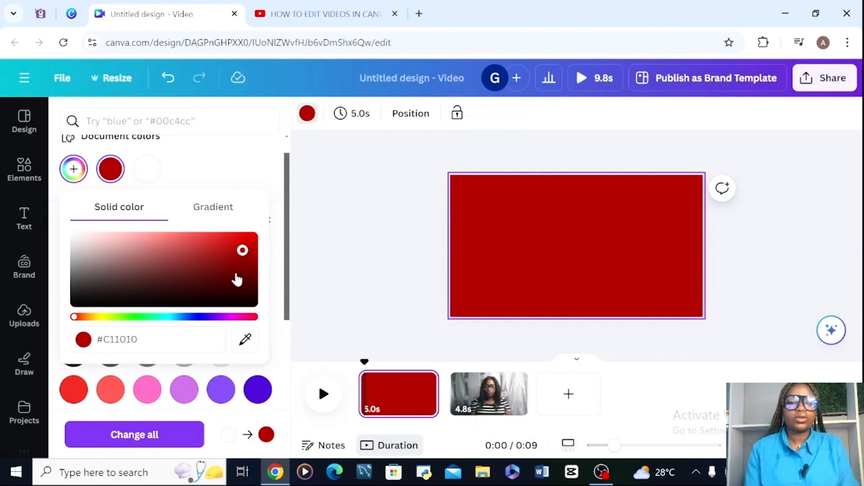
pyautogui.click(236, 272)
pyautogui.click(133, 266)
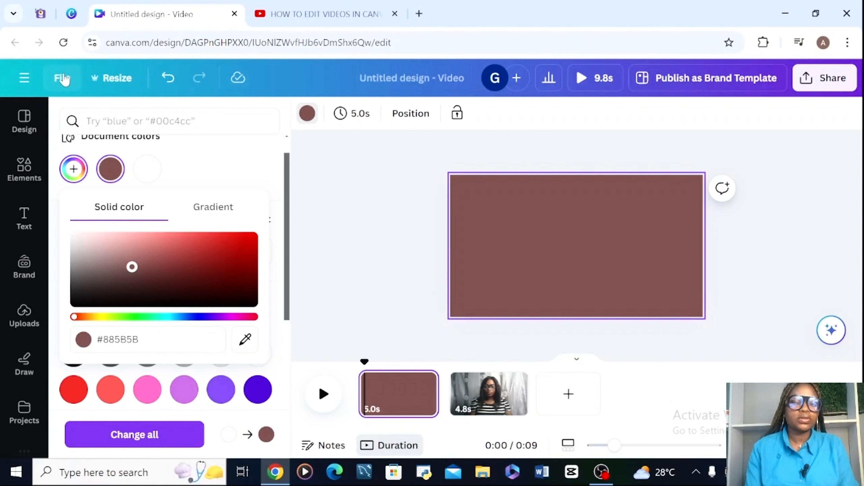
pyautogui.hotkey('ctrl', 'z')
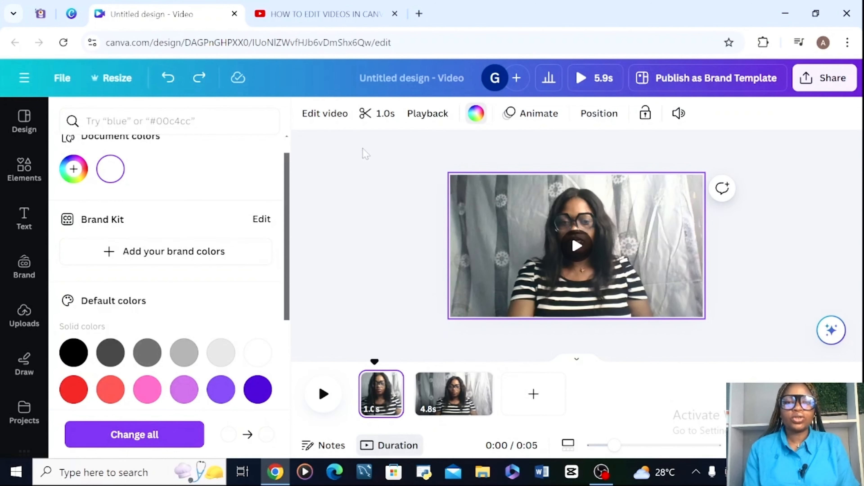
# - Apply the Breathe page animation to the first clip
pyautogui.click(526, 115)
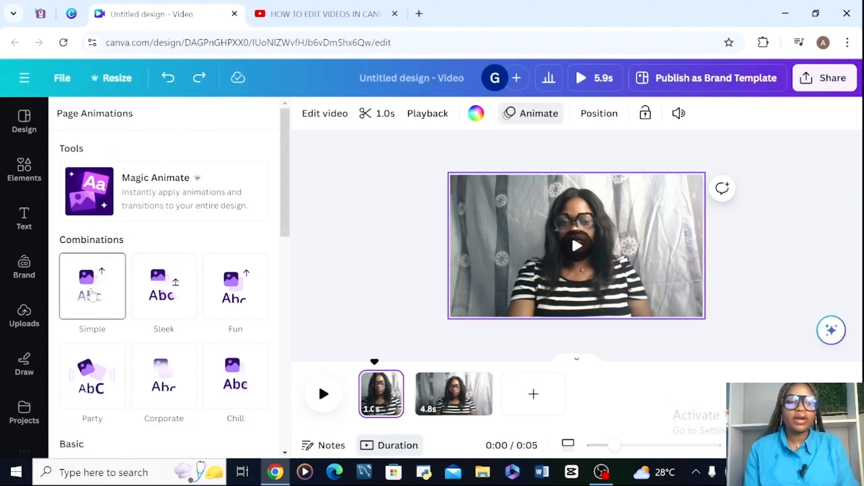
pyautogui.scroll(-3, 286, 190)
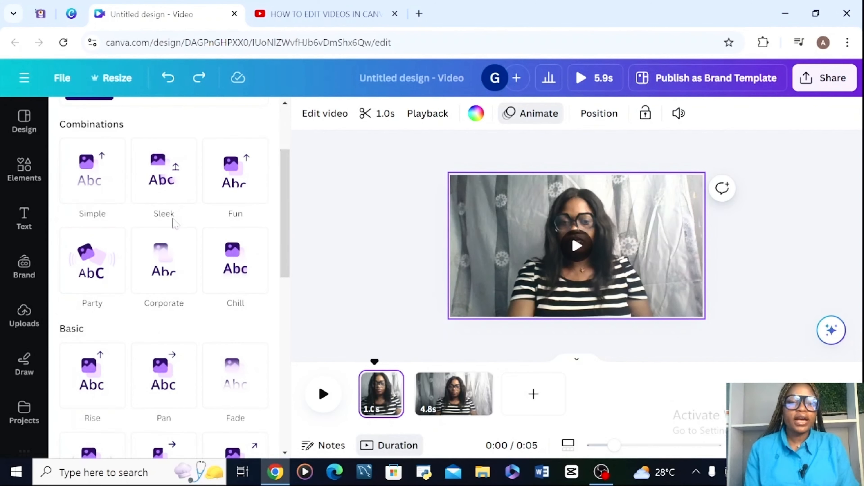
pyautogui.click(143, 180)
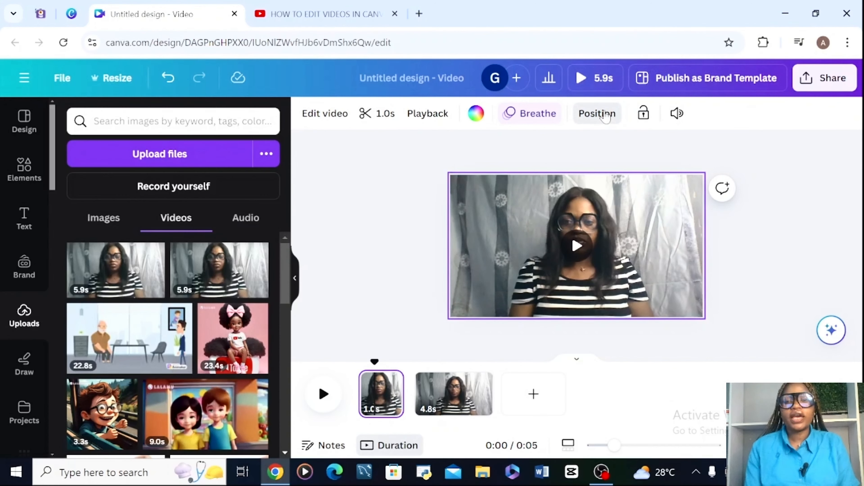
# - View the layers of the first clip, and select the second clip to view its layer too
pyautogui.click(597, 114)
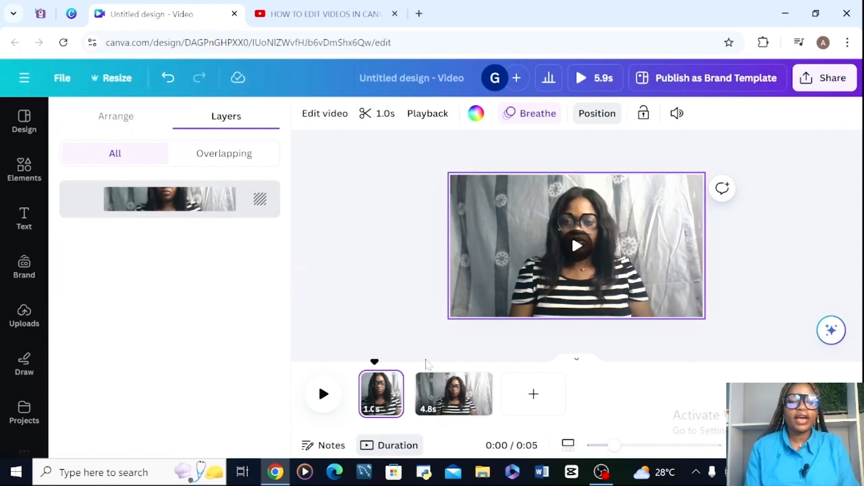
pyautogui.click(452, 395)
pyautogui.click(145, 198)
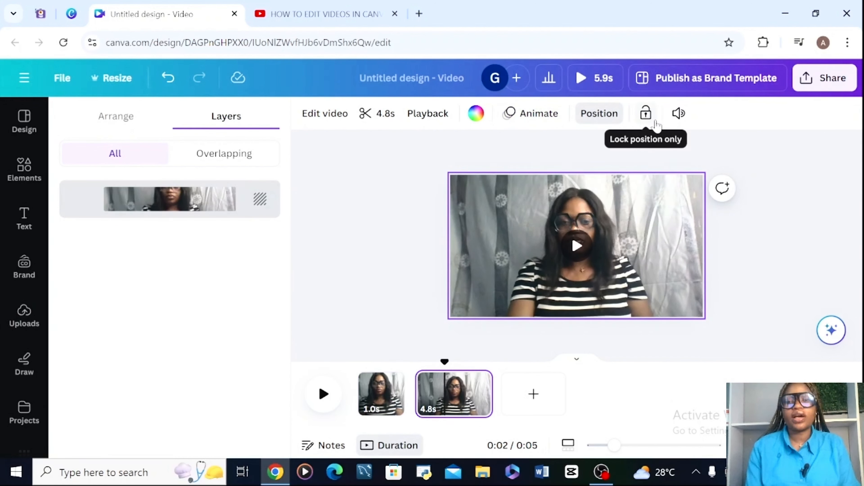
# - Adjust the audio volume of the second clip
pyautogui.click(678, 113)
pyautogui.click(589, 191)
pyautogui.moveTo(592, 195); pyautogui.dragTo(641, 195)
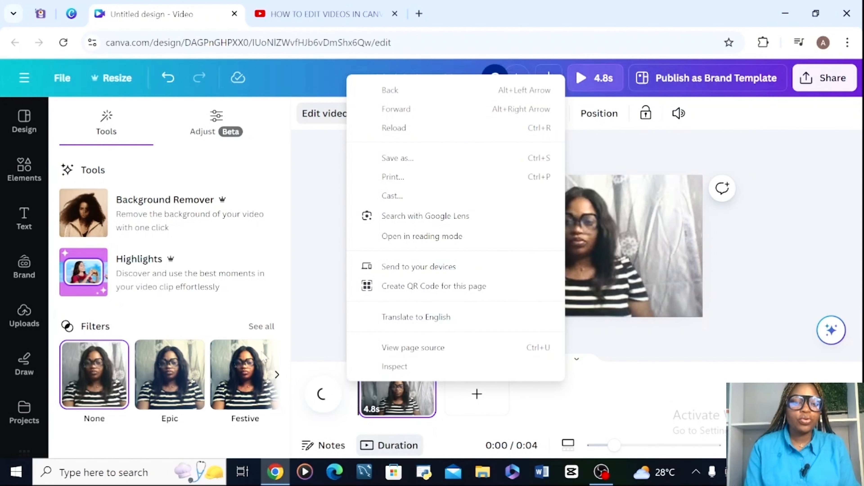
# - Browse the filters available for the 4.8 s clip, from Festive through to Greyscale
pyautogui.click(277, 375)
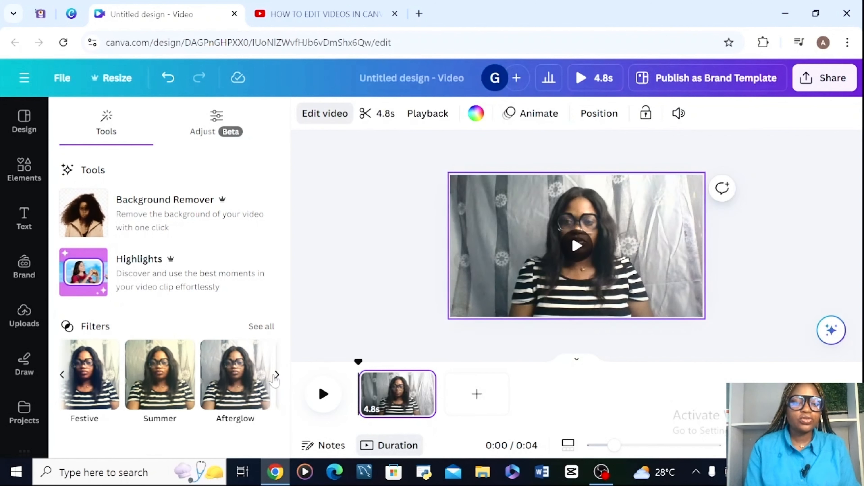
pyautogui.click(277, 375)
pyautogui.click(277, 374)
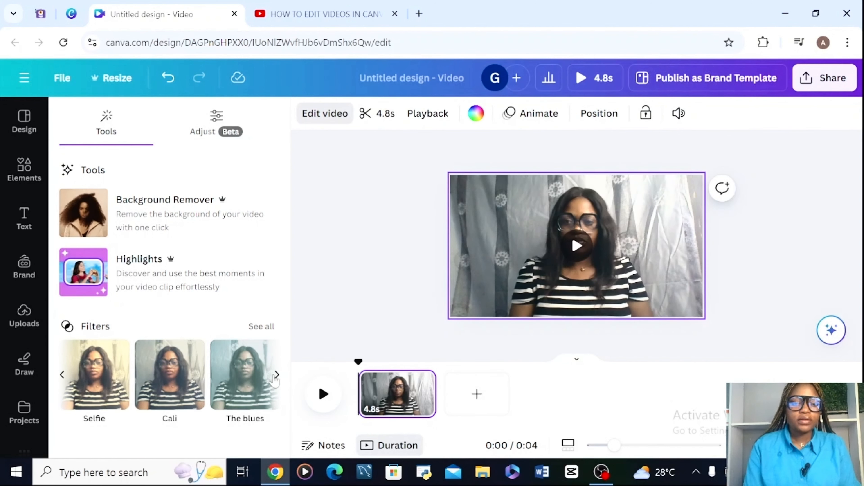
pyautogui.click(276, 375)
pyautogui.click(277, 375)
pyautogui.click(277, 374)
pyautogui.click(276, 374)
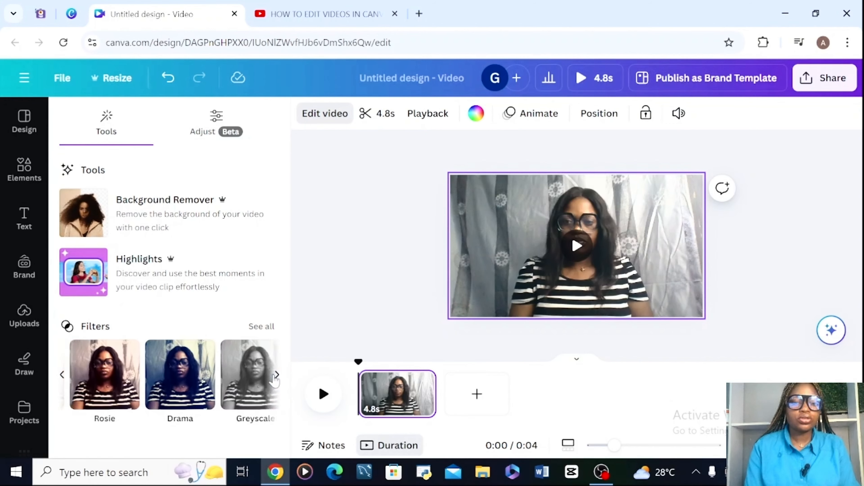
# - Browse the available video templates and the elements library, including its charts, tables, frames and grids
pyautogui.click(21, 131)
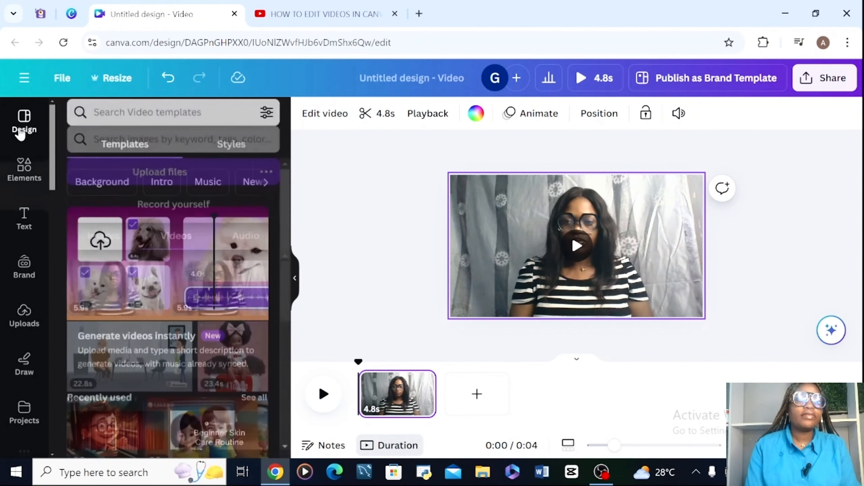
pyautogui.moveTo(286, 201); pyautogui.dragTo(245, 455)
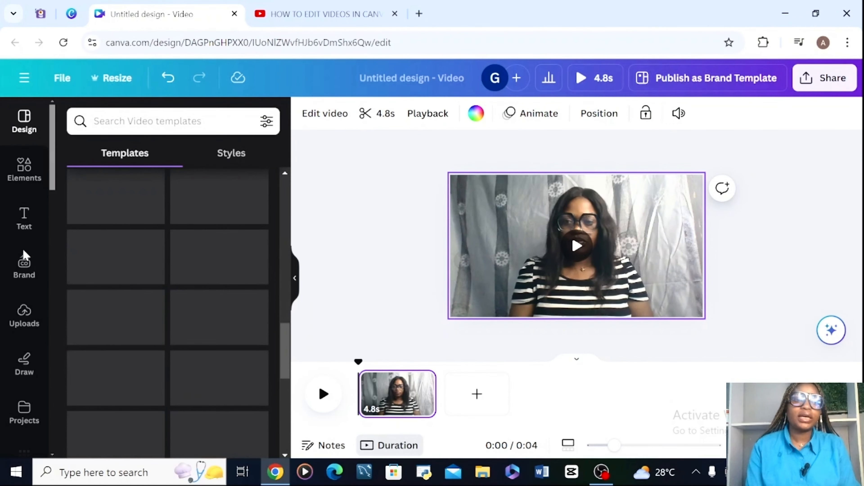
pyautogui.click(24, 170)
pyautogui.moveTo(285, 173); pyautogui.dragTo(245, 371)
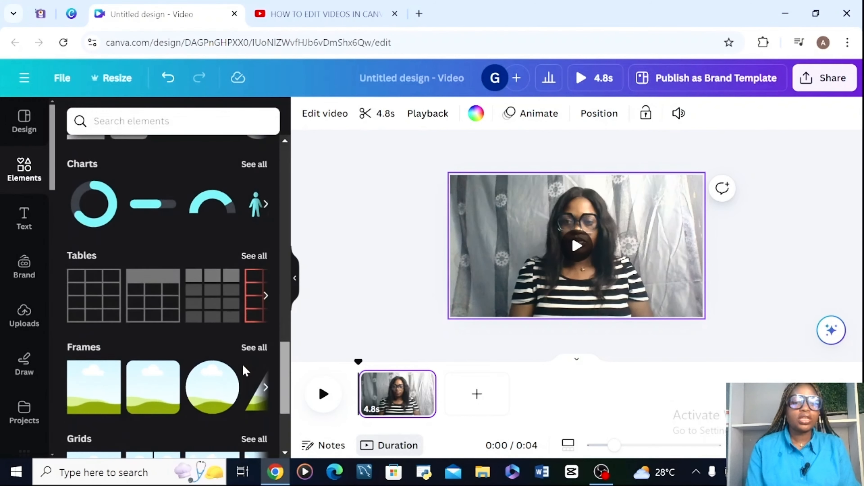
pyautogui.scroll(-5, 245, 371)
# - Look through the text styles and the Brand Kit options for logos, colours, fonts, voice, photos, graphics and icons
pyautogui.click(24, 219)
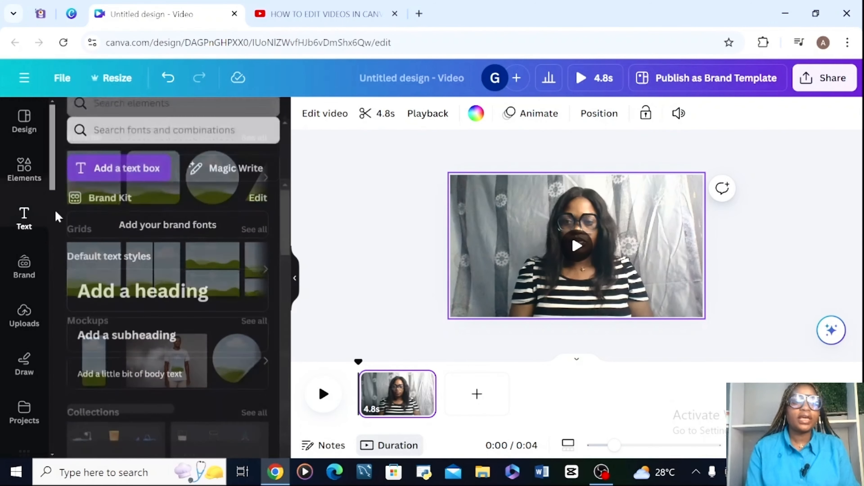
pyautogui.moveTo(280, 194); pyautogui.dragTo(308, 169)
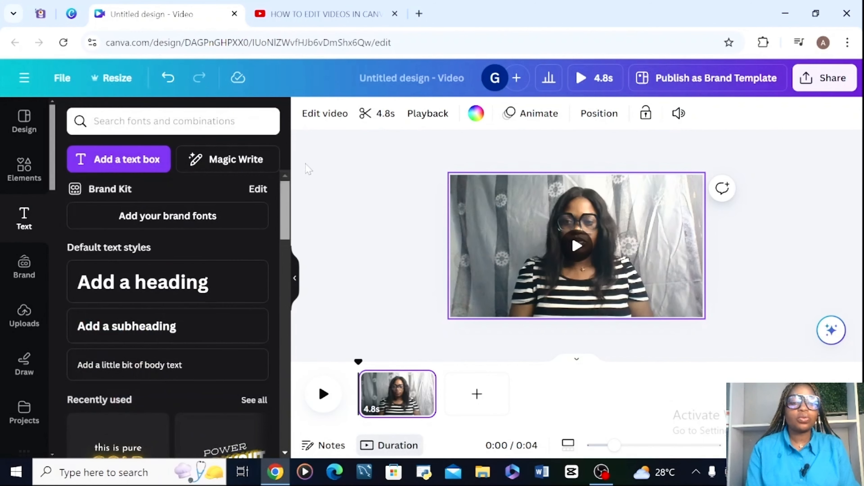
pyautogui.click(23, 265)
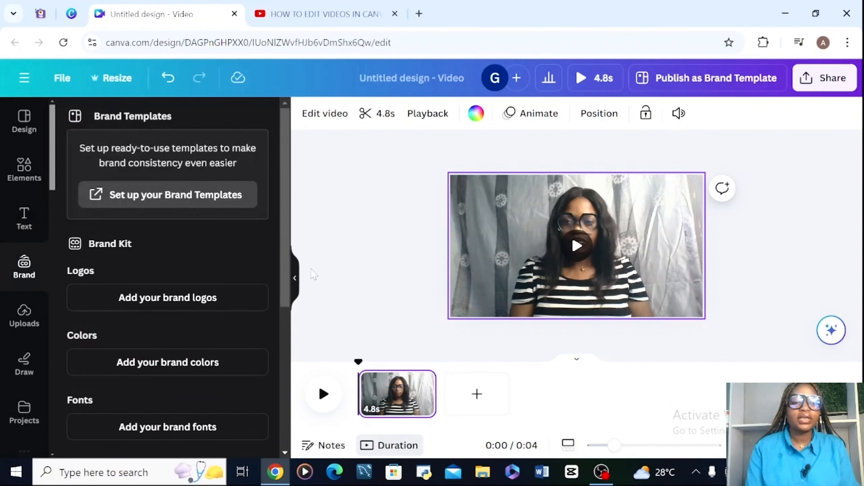
pyautogui.moveTo(286, 260); pyautogui.dragTo(298, 401)
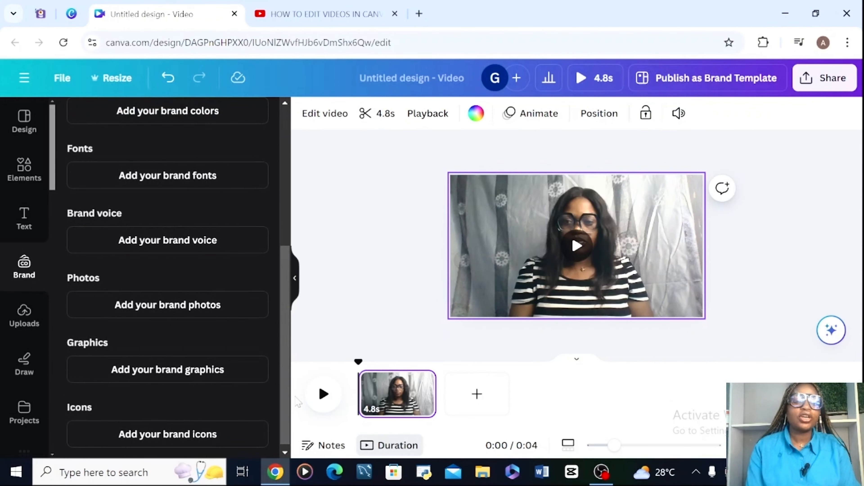
# - Review the uploaded media by viewing the videos, images and audio files in turn
pyautogui.click(23, 326)
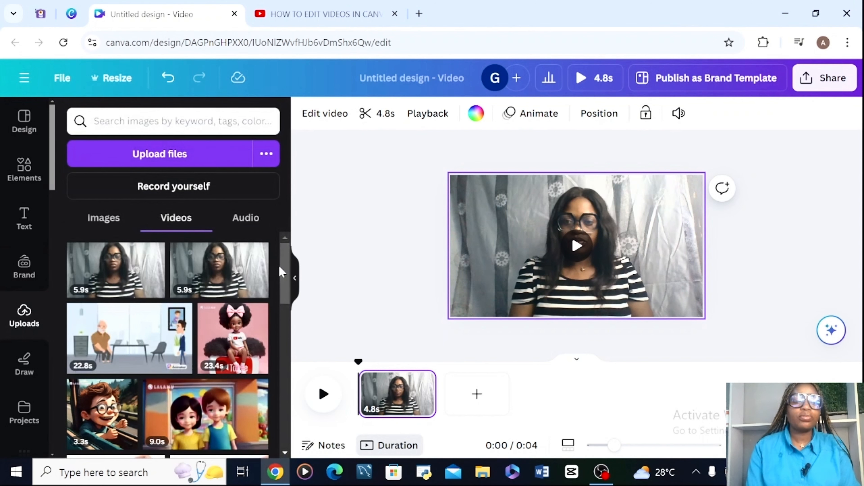
pyautogui.click(115, 219)
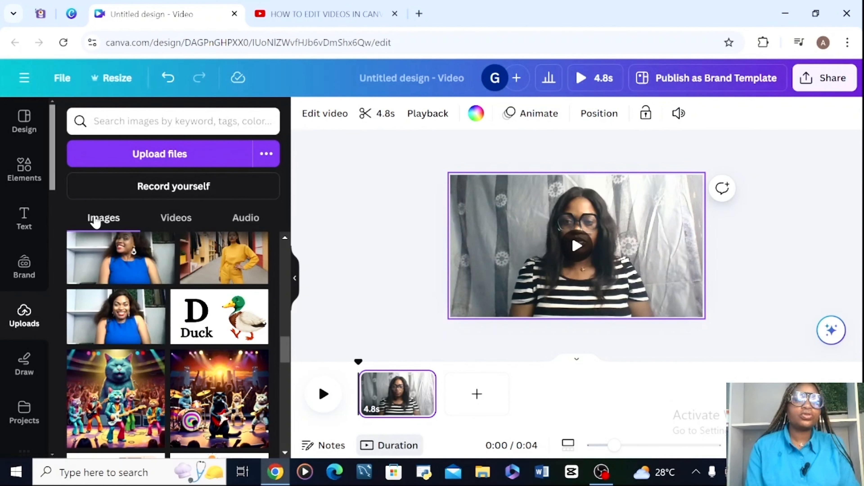
pyautogui.click(251, 220)
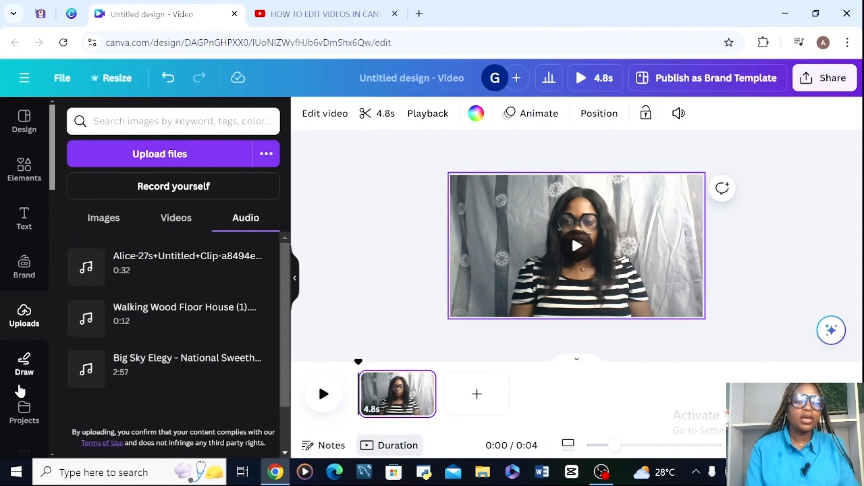
# - View the drawing tools and look through the designs saved in the projects
pyautogui.click(23, 368)
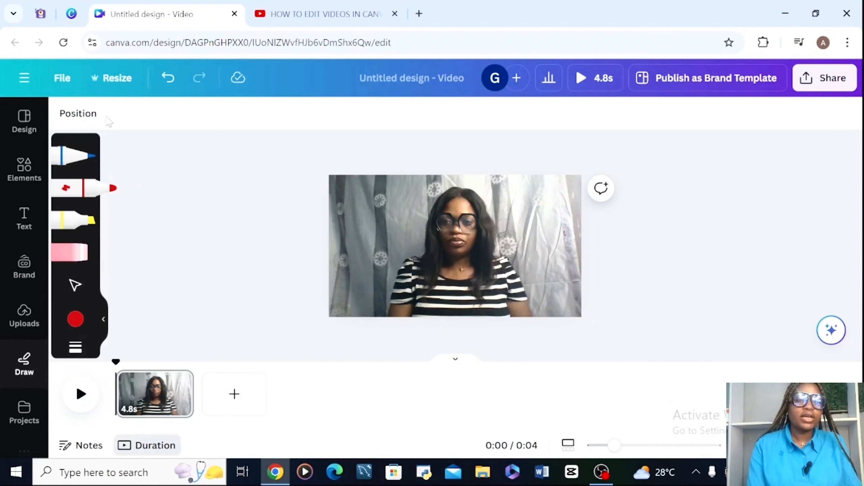
pyautogui.click(23, 411)
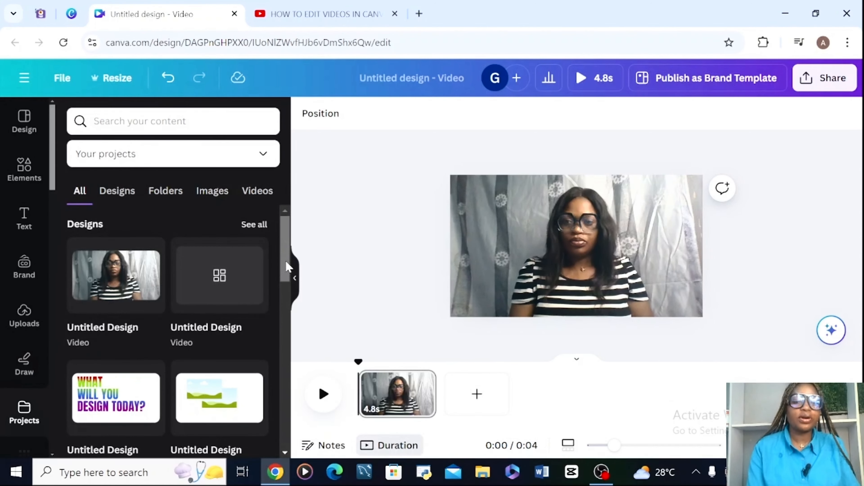
pyautogui.moveTo(282, 265); pyautogui.dragTo(317, 201)
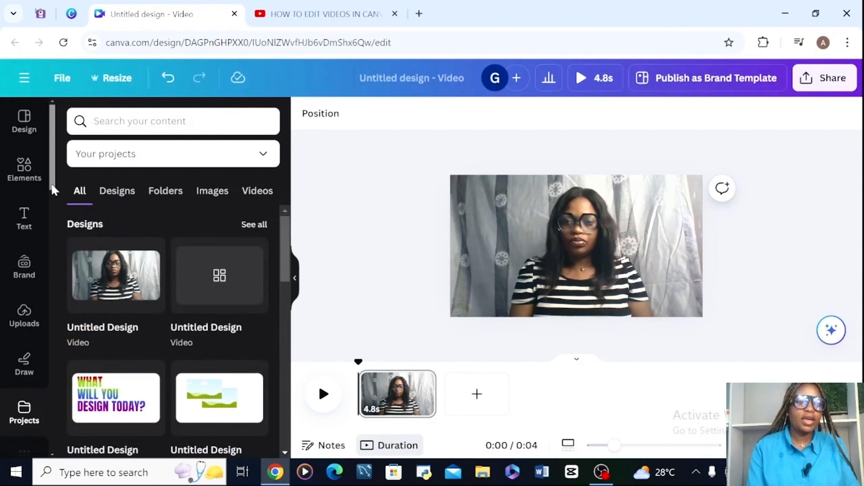
# - Browse the Canva apps available to discover, from the built-in content apps through to Create something new
pyautogui.scroll(-6, 40, 225)
pyautogui.click(24, 186)
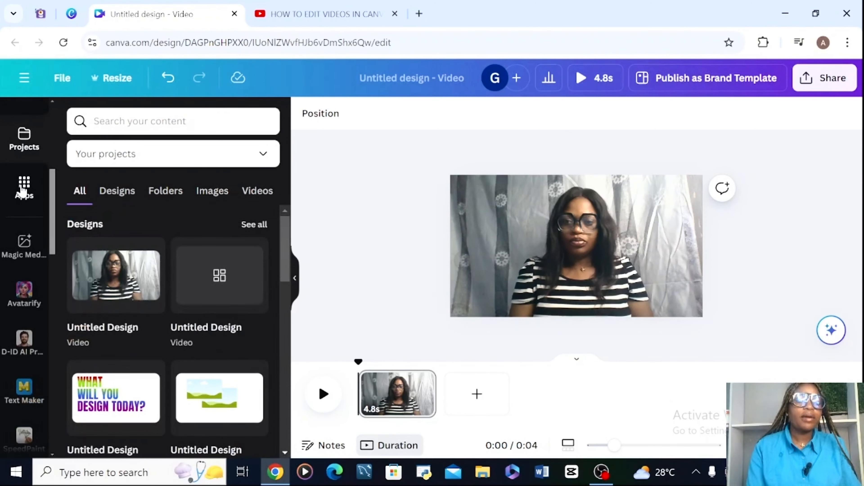
pyautogui.scroll(-15, 280, 225)
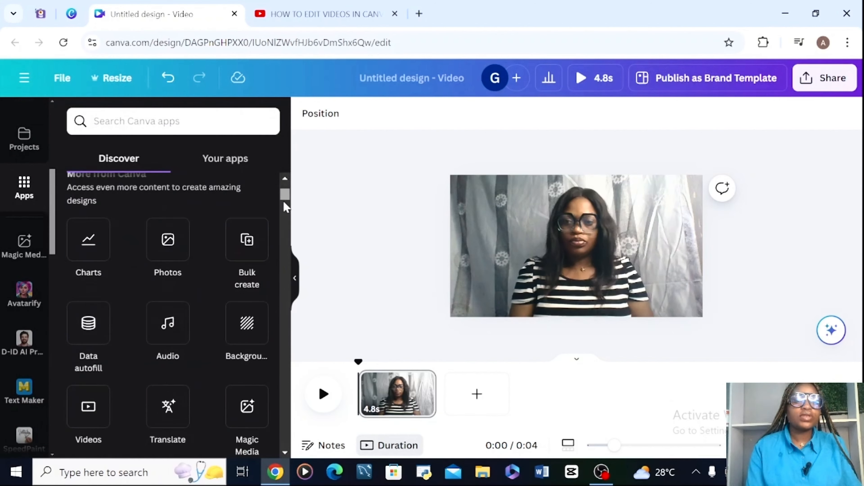
pyautogui.scroll(-15, 286, 229)
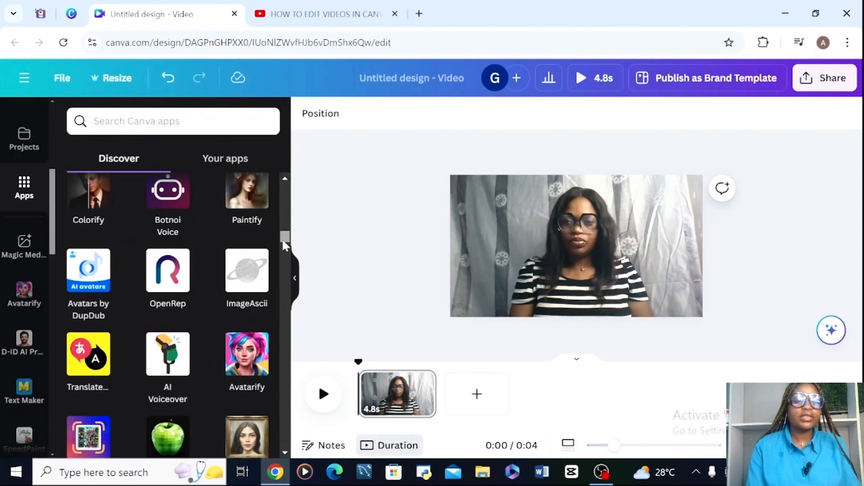
pyautogui.scroll(-10, 285, 265)
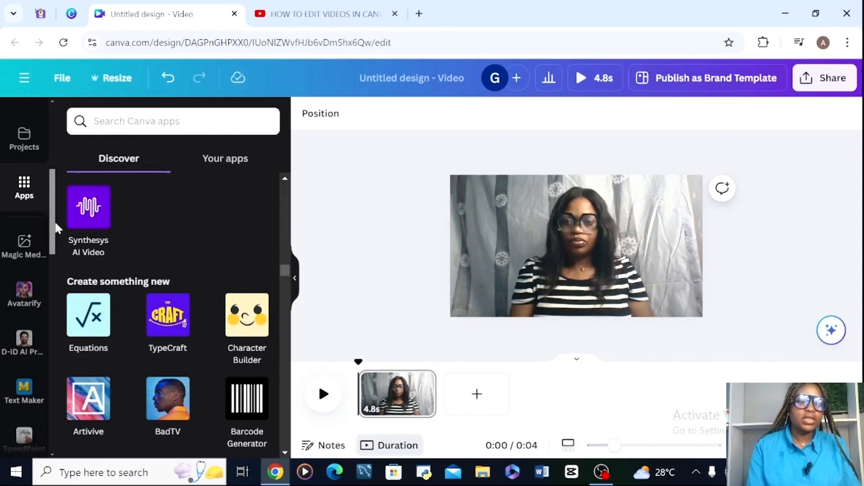
# - Examine the Magic Media image generation options, including the description prompt, styles and aspect ratios
pyautogui.scroll(-1, 51, 237)
pyautogui.click(25, 213)
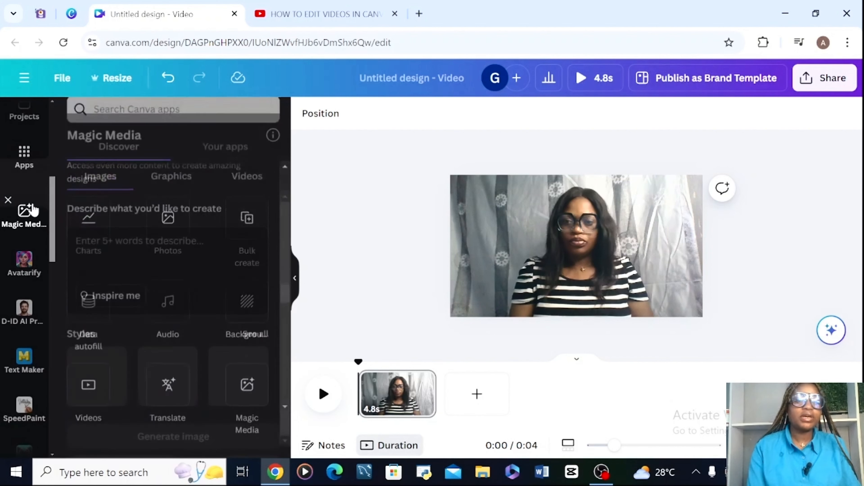
pyautogui.moveTo(287, 225); pyautogui.dragTo(280, 364)
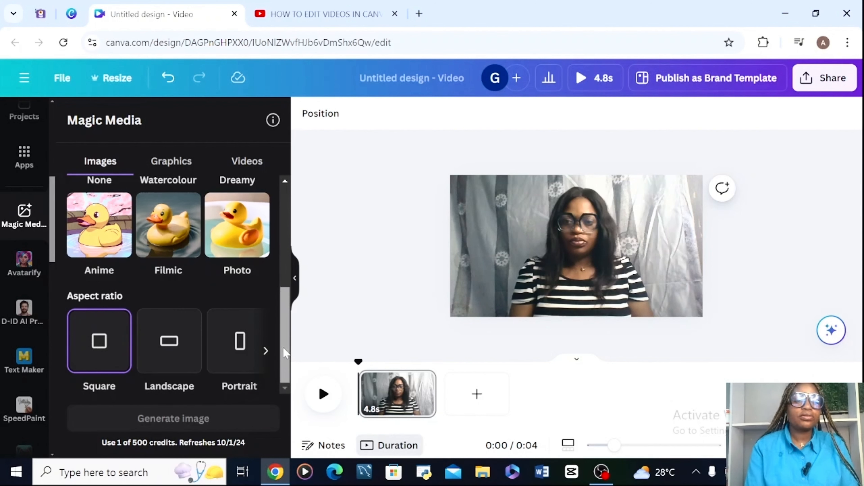
pyautogui.scroll(2, 277, 281)
pyautogui.scroll(3, 277, 281)
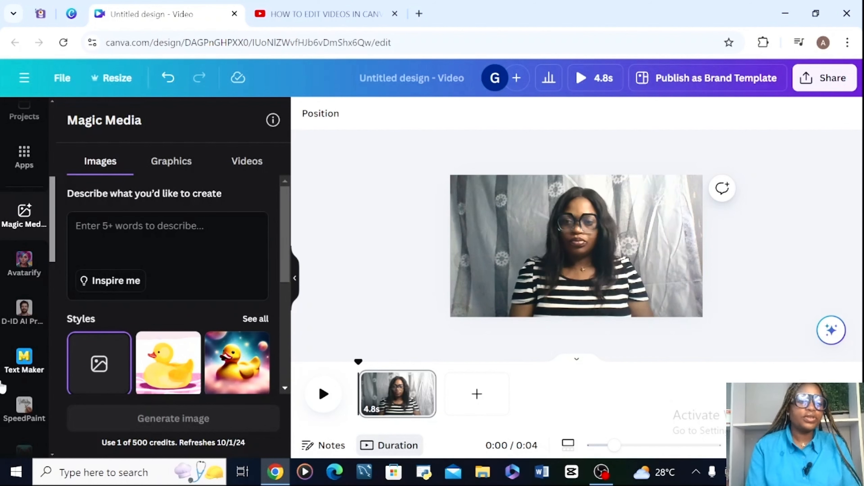
# - Choose the image WIN_20240616_17_01_22_Pro from the Camera Roll folder for the Avatarify app
pyautogui.click(24, 260)
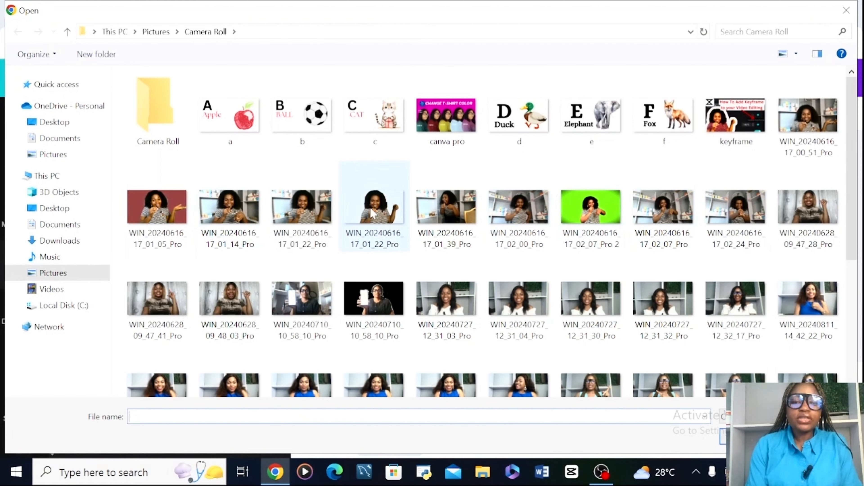
pyautogui.click(374, 213)
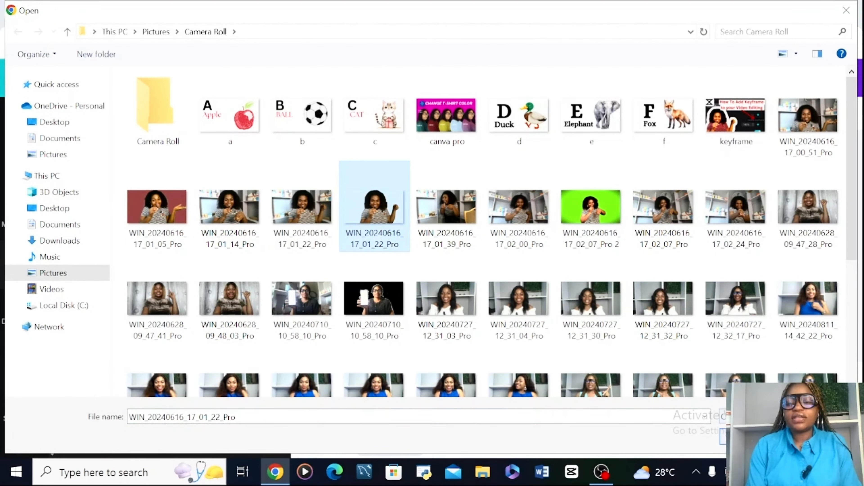
pyautogui.doubleClick(374, 212)
# - Look through the D-ID AI Presenters options, and select the video on the canvas
pyautogui.click(17, 306)
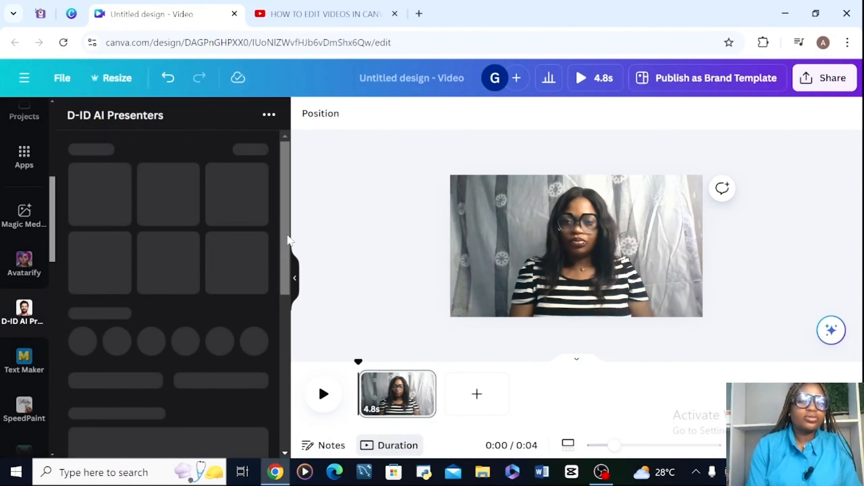
pyautogui.moveTo(288, 240); pyautogui.dragTo(261, 426)
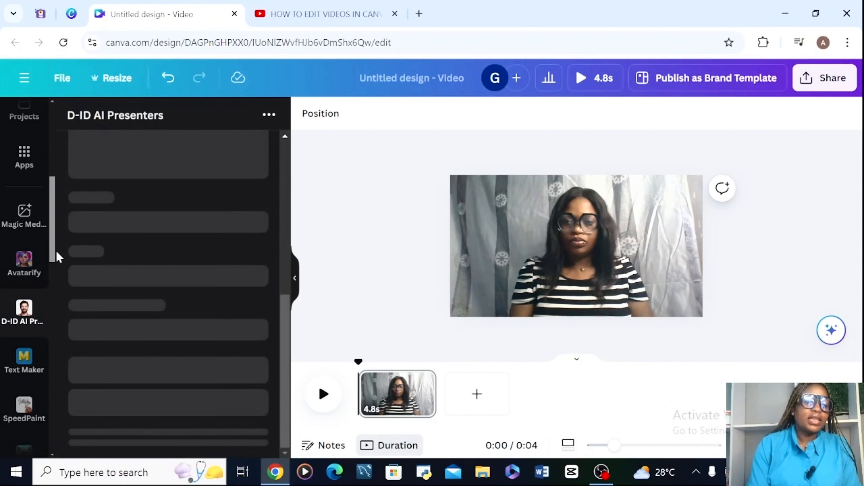
pyautogui.moveTo(51, 245); pyautogui.dragTo(57, 145)
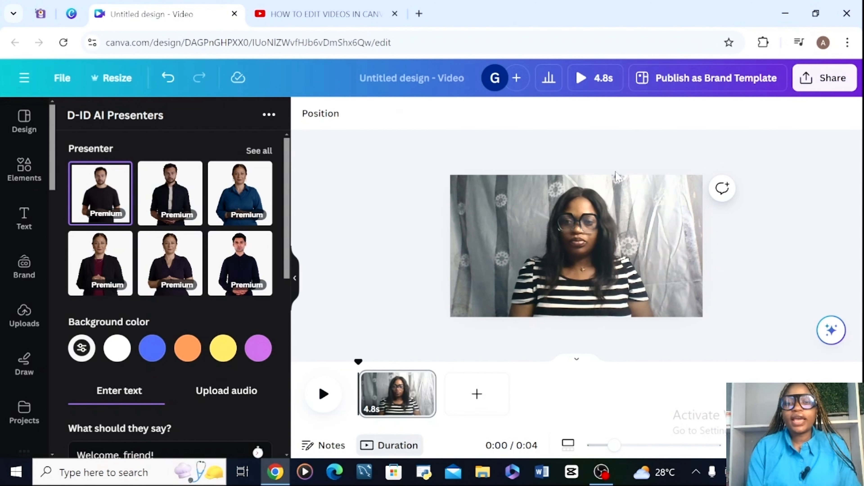
pyautogui.click(610, 184)
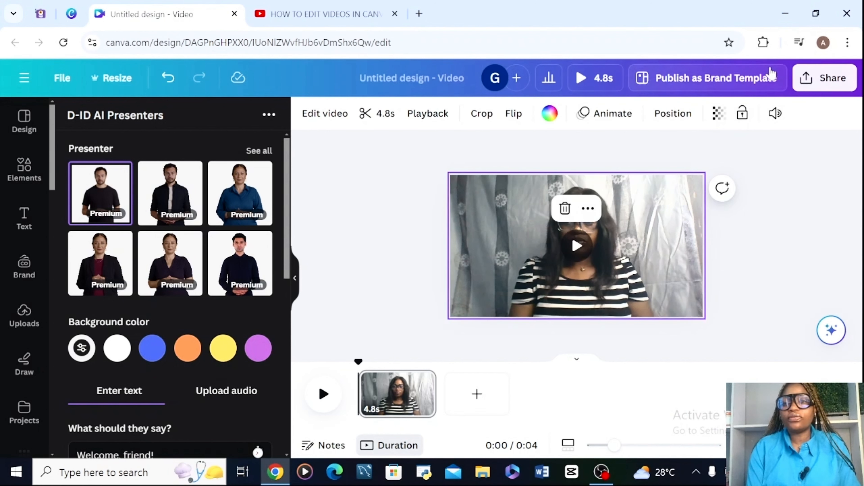
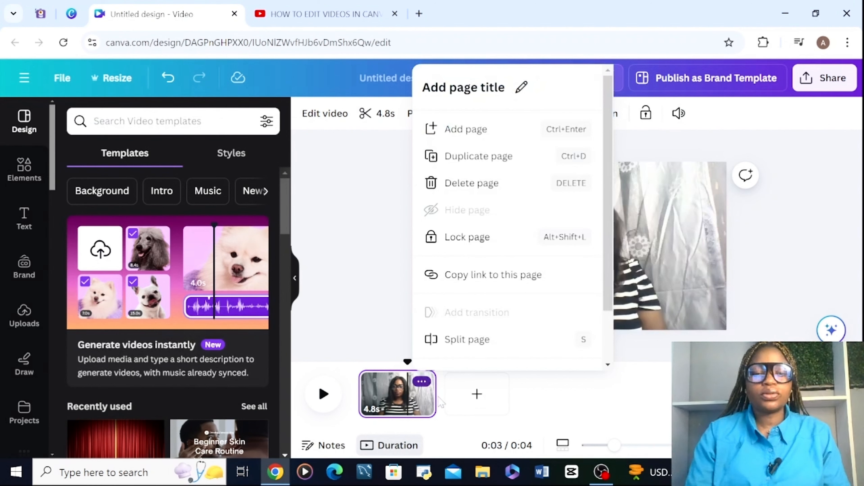
# - Close the page options and trim the end of the clip in the timeline to 3.4 seconds
pyautogui.click(441, 402)
pyautogui.moveTo(436, 391); pyautogui.dragTo(414, 389)
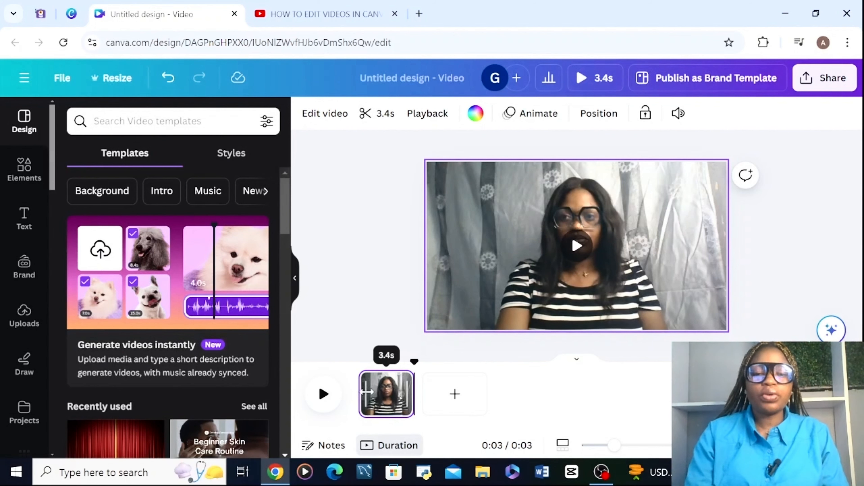
pyautogui.moveTo(365, 392); pyautogui.dragTo(375, 396)
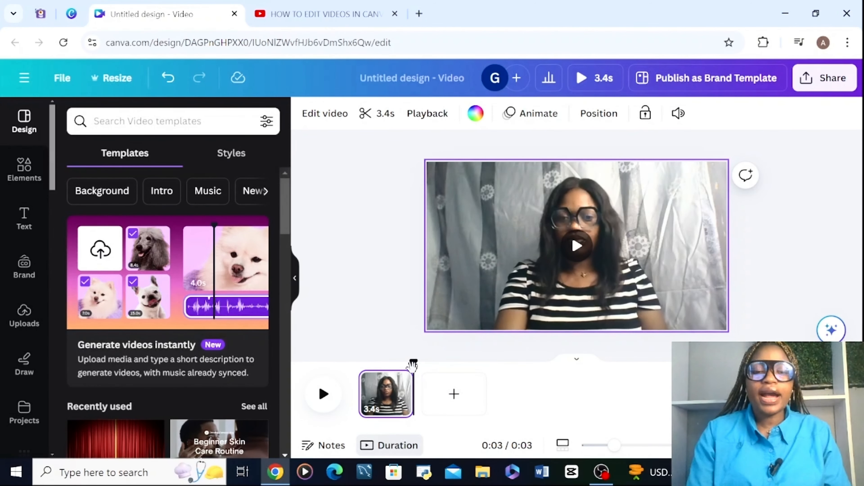
# - Split the 3.4-second clip at 1.5 seconds and trim the start of the second part to 1.1 seconds
pyautogui.moveTo(413, 363); pyautogui.dragTo(382, 361)
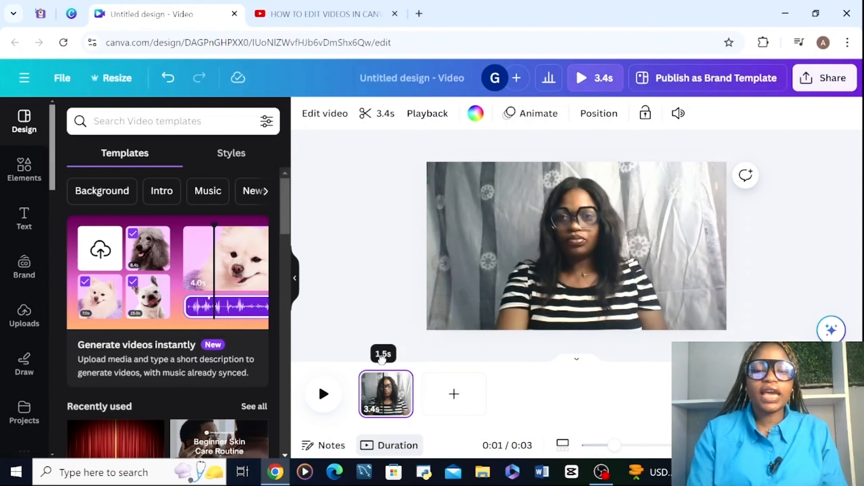
pyautogui.rightClick(394, 393)
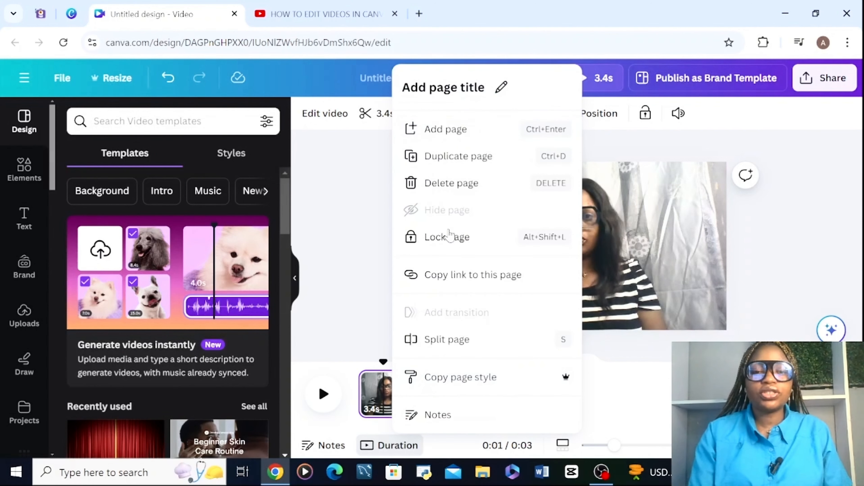
pyautogui.click(447, 339)
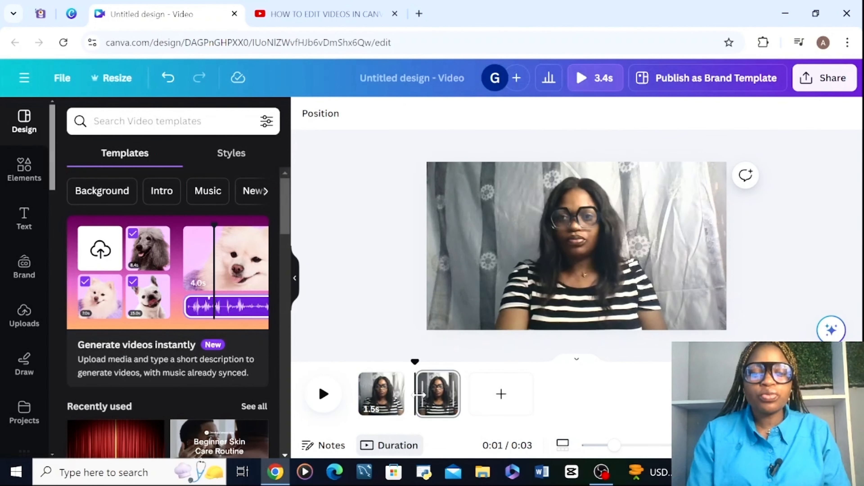
pyautogui.moveTo(420, 395); pyautogui.dragTo(437, 395)
# - Split the first 1.5-second clip near its middle and delete its opening 0.7-second part
pyautogui.rightClick(381, 389)
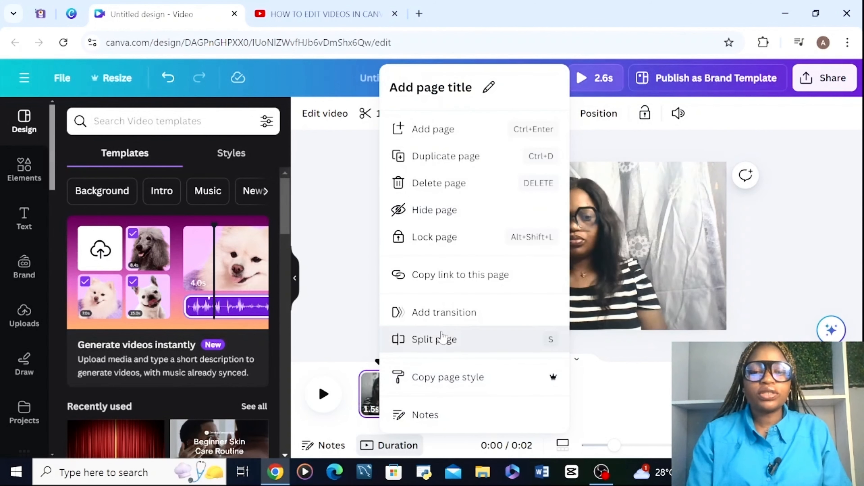
pyautogui.click(442, 339)
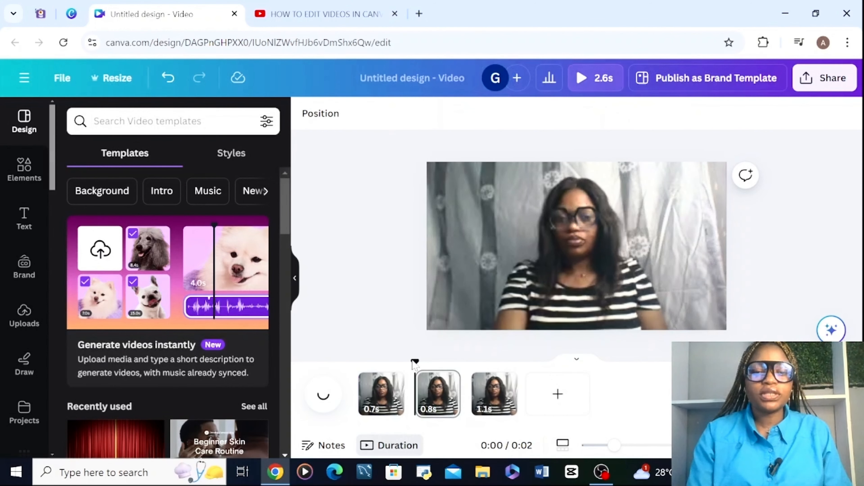
pyautogui.rightClick(392, 399)
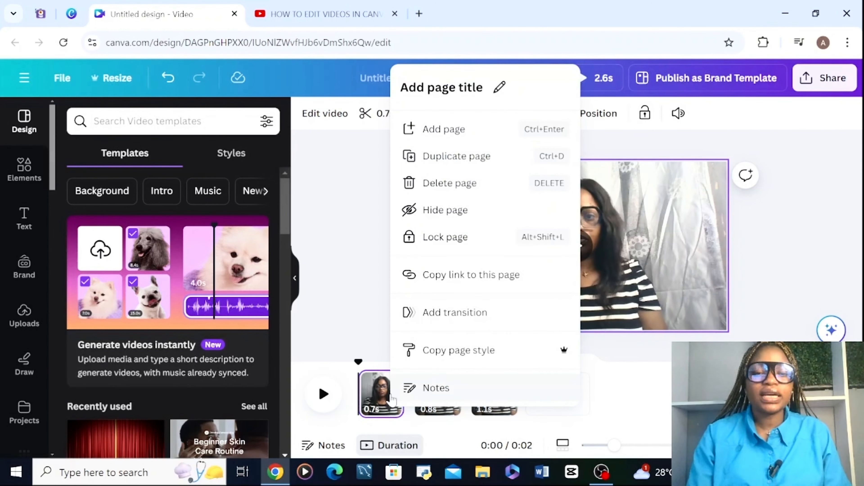
pyautogui.click(466, 188)
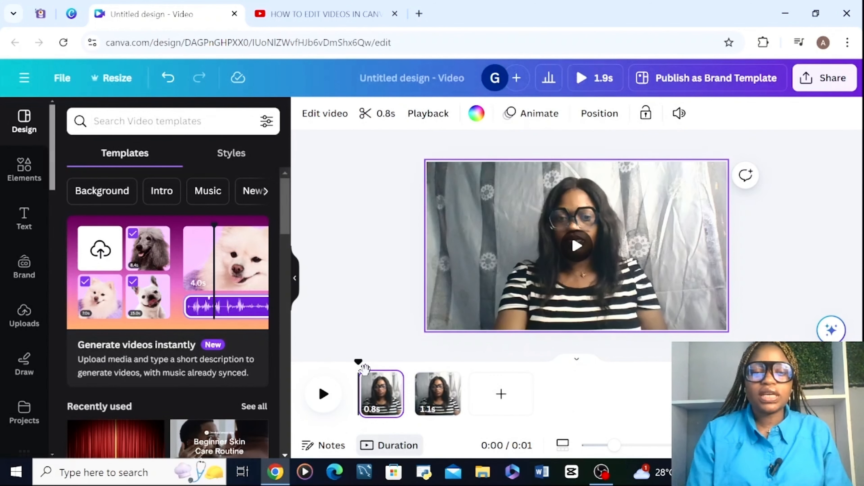
# - Split the 1.1-second clip into 0.3 and 0.7 seconds and delete the 0.3-second part
pyautogui.rightClick(434, 387)
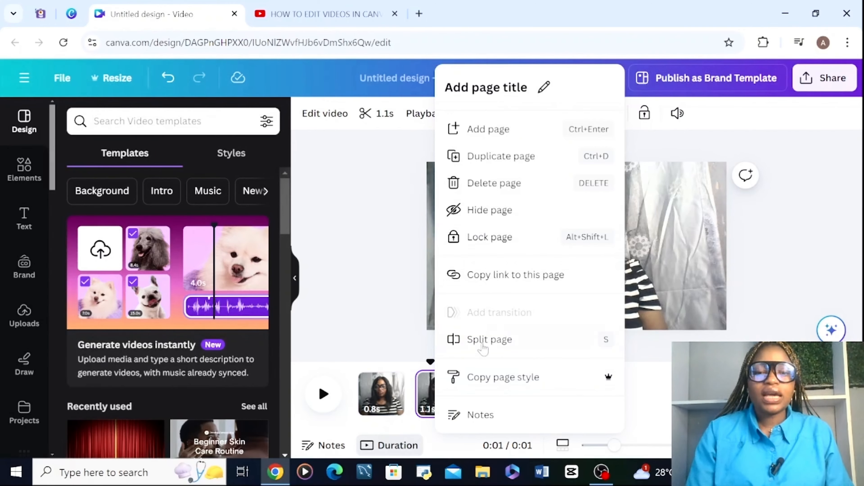
pyautogui.click(488, 347)
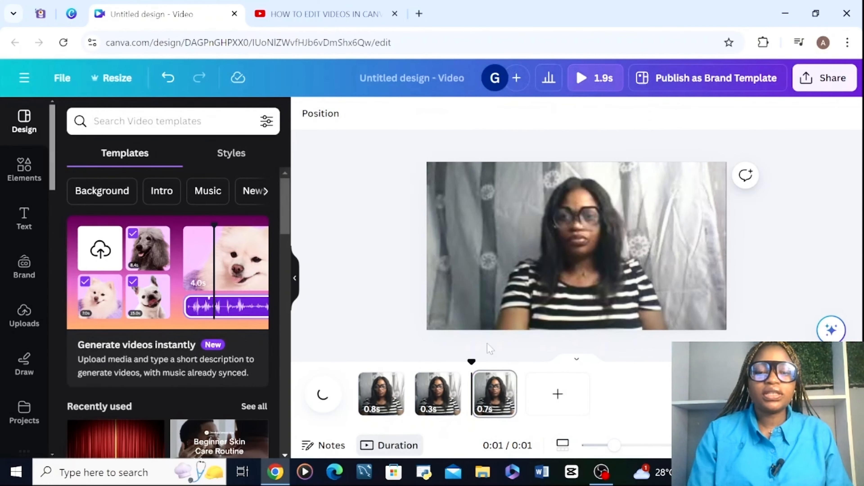
pyautogui.click(455, 405)
pyautogui.rightClick(443, 398)
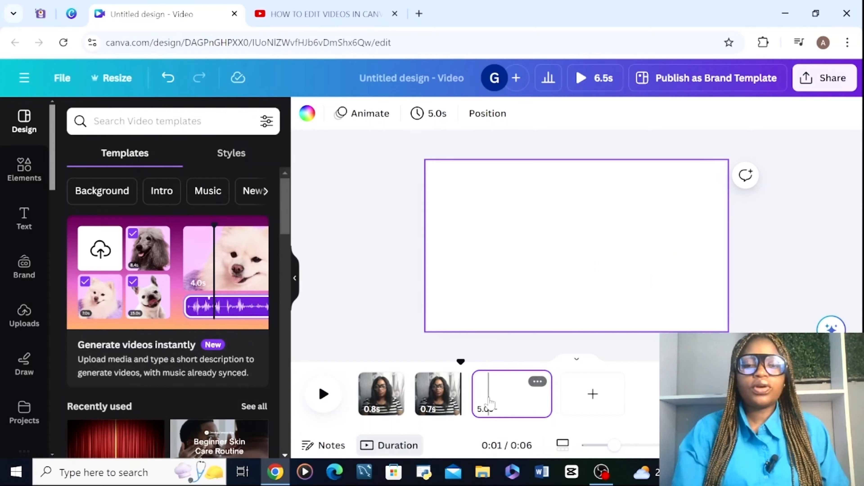
# - Add the first 5.9-second uploaded video to the blank third page and set it as the page background
pyautogui.click(489, 403)
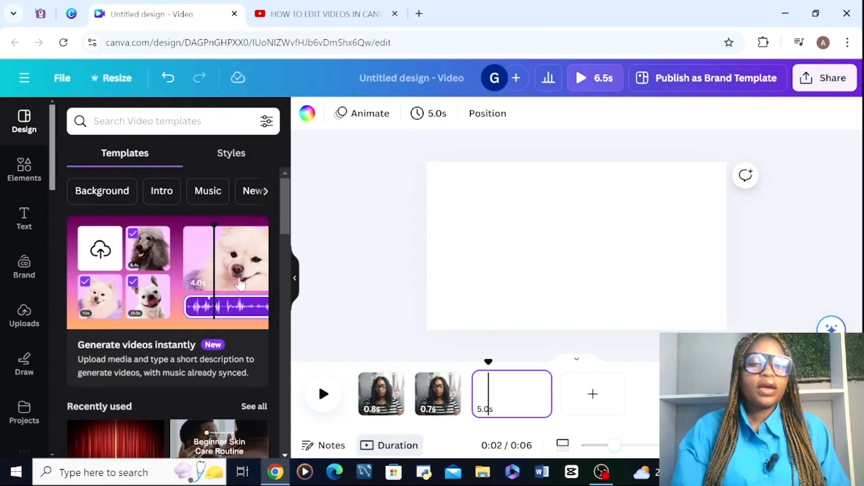
pyautogui.click(18, 339)
pyautogui.click(159, 220)
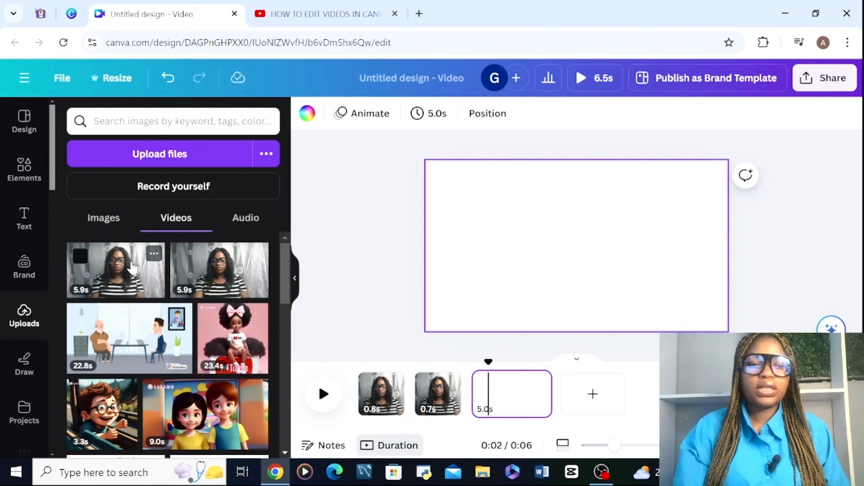
pyautogui.click(132, 268)
pyautogui.rightClick(519, 269)
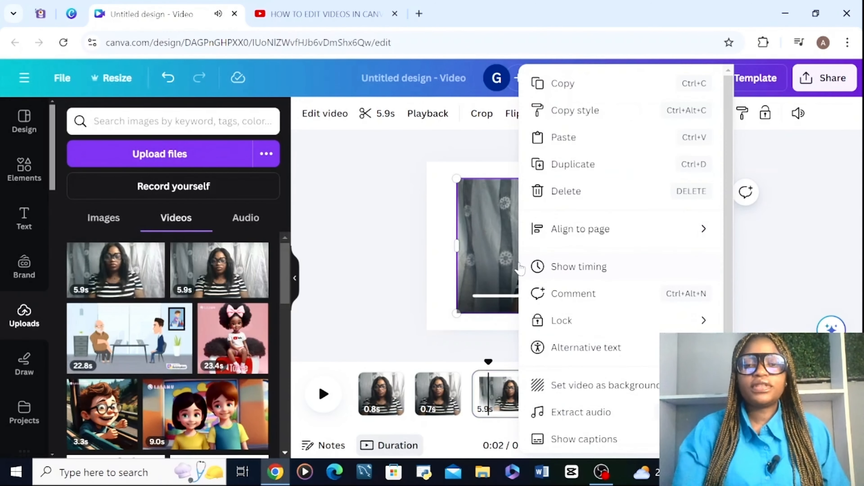
pyautogui.click(610, 386)
pyautogui.click(509, 397)
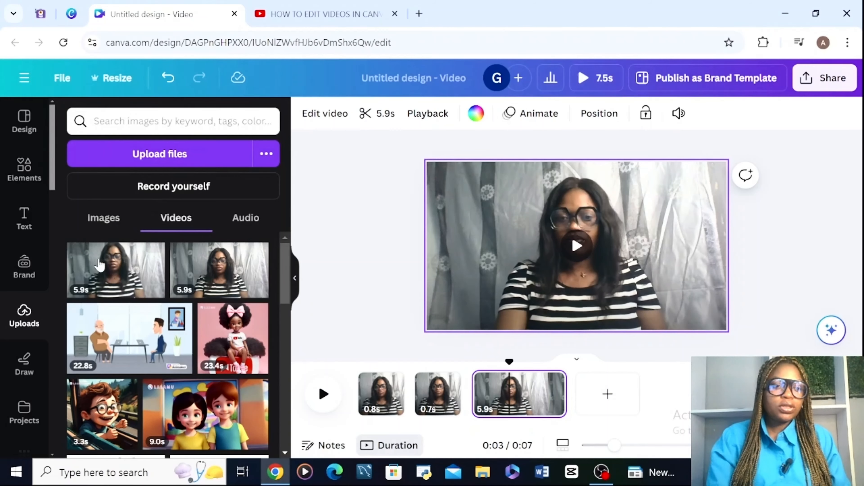
# - Place the 9.0-second uploaded cartoon video of the boy and girl over the background video and shift it slightly upward
pyautogui.click(195, 442)
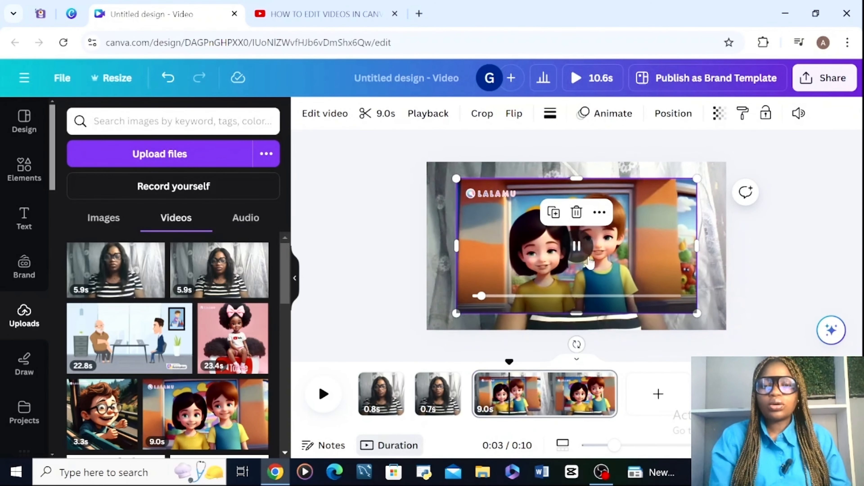
pyautogui.click(578, 248)
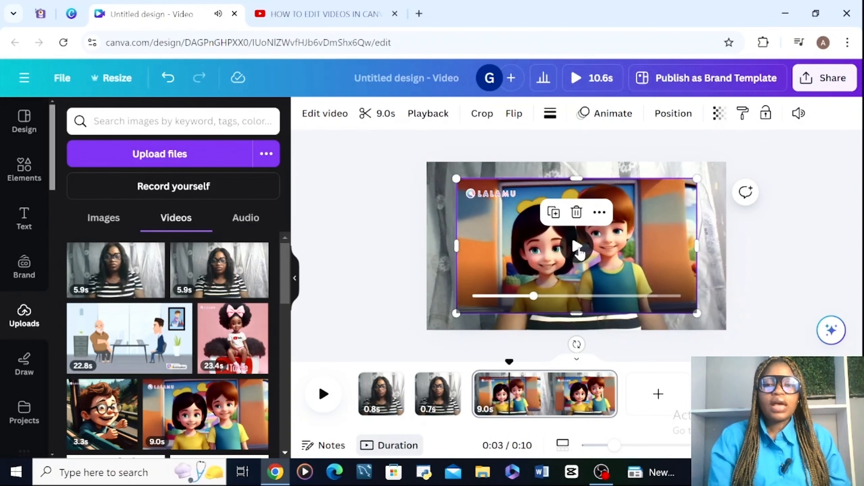
pyautogui.moveTo(508, 256); pyautogui.dragTo(514, 247)
pyautogui.click(381, 168)
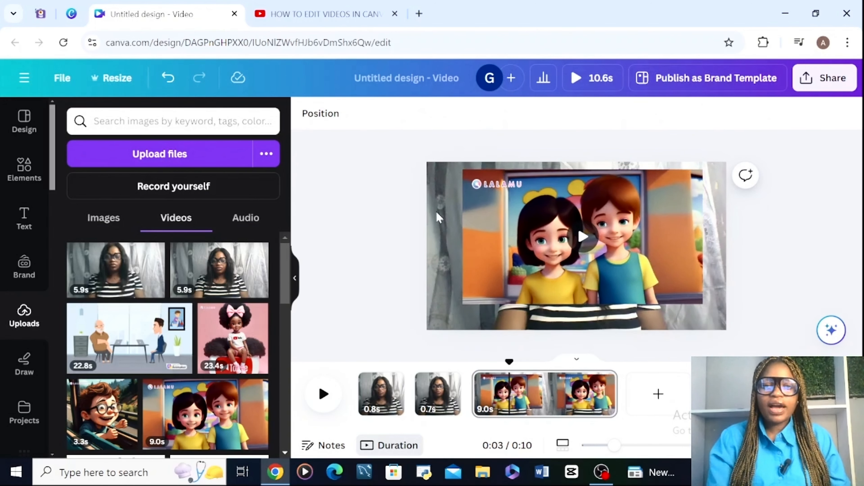
# - Show the page's layers and try to move the cartoon video layer beneath the background video
pyautogui.click(449, 225)
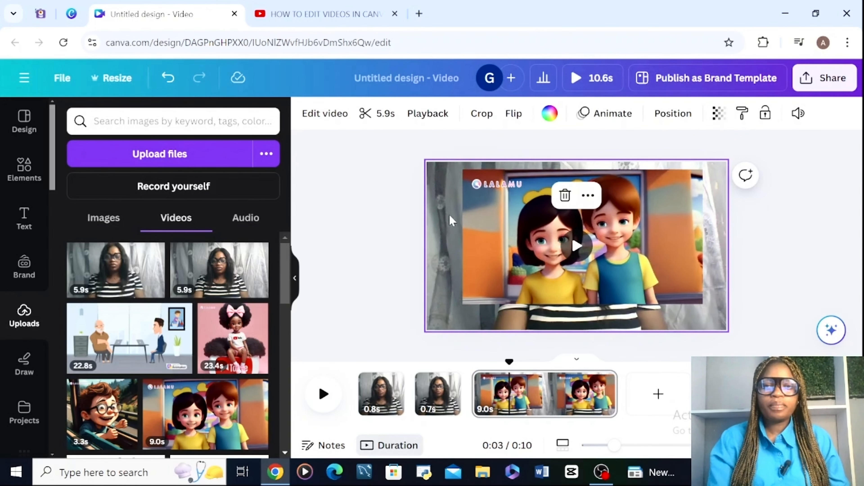
pyautogui.click(664, 118)
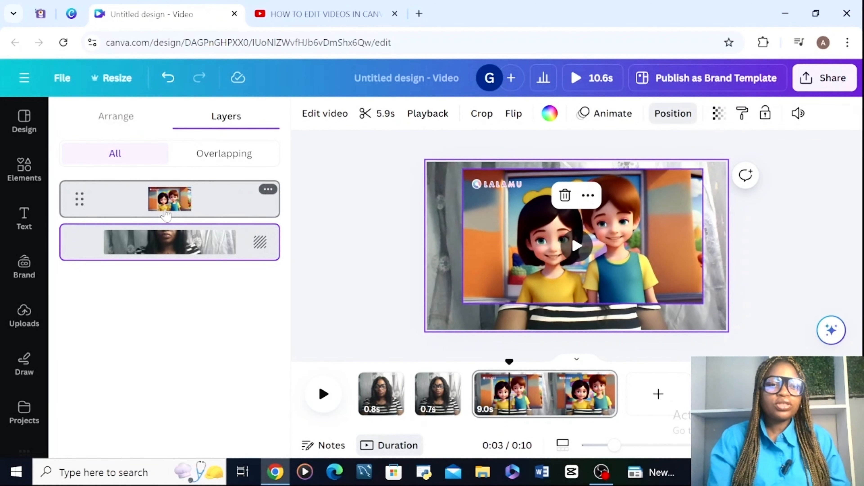
pyautogui.moveTo(165, 214); pyautogui.dragTo(157, 267)
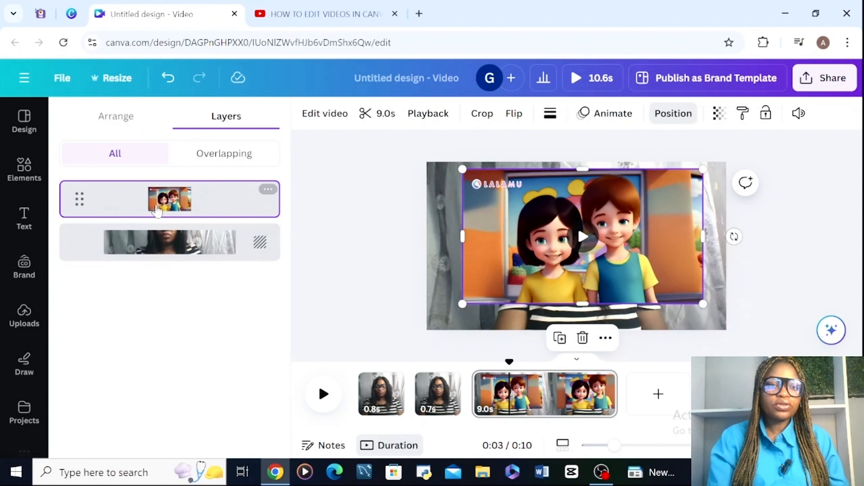
# - Detach the webcam video from the background and move its layer down beneath the cartoon video layer
pyautogui.rightClick(558, 262)
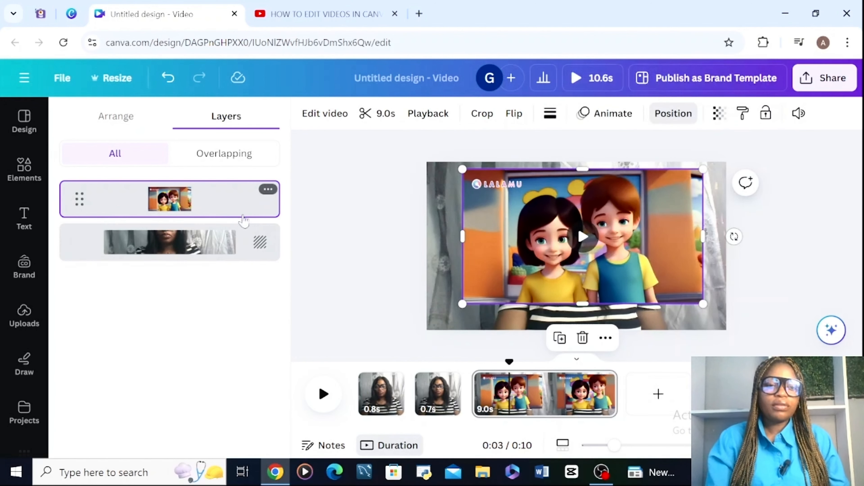
pyautogui.rightClick(264, 254)
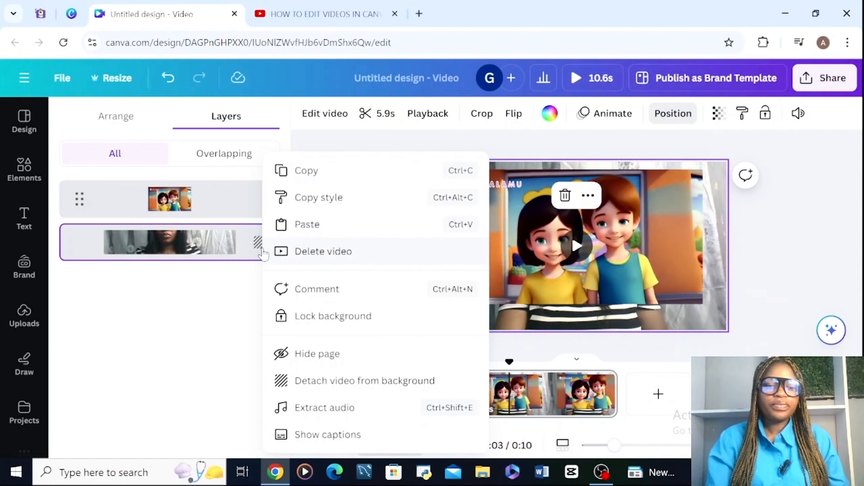
pyautogui.click(305, 390)
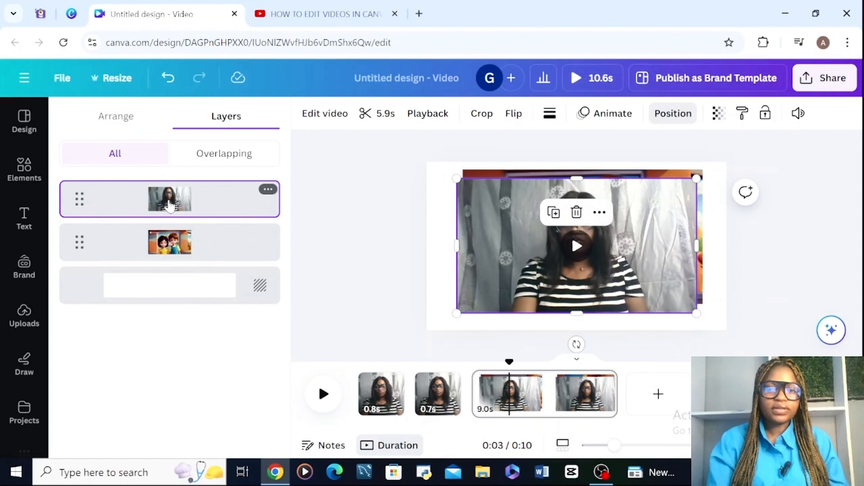
pyautogui.moveTo(171, 204); pyautogui.dragTo(170, 280)
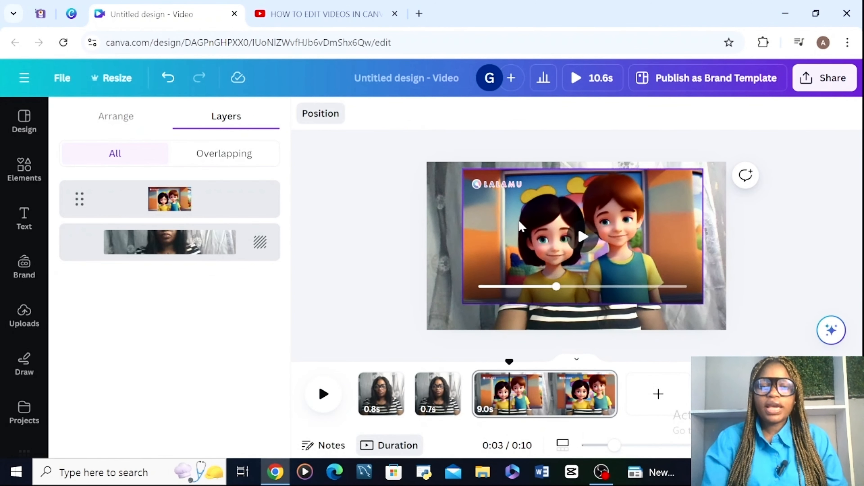
# - Select the cartoon video on the third page and show its timing in the timeline
pyautogui.click(501, 388)
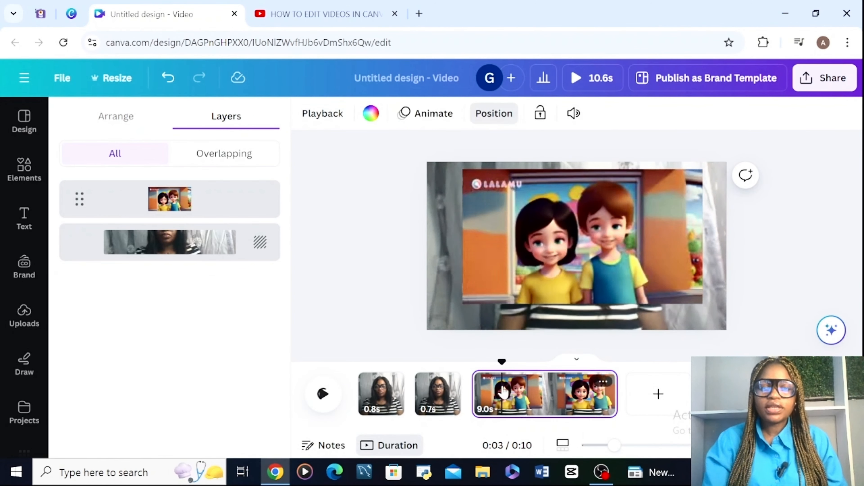
pyautogui.click(515, 269)
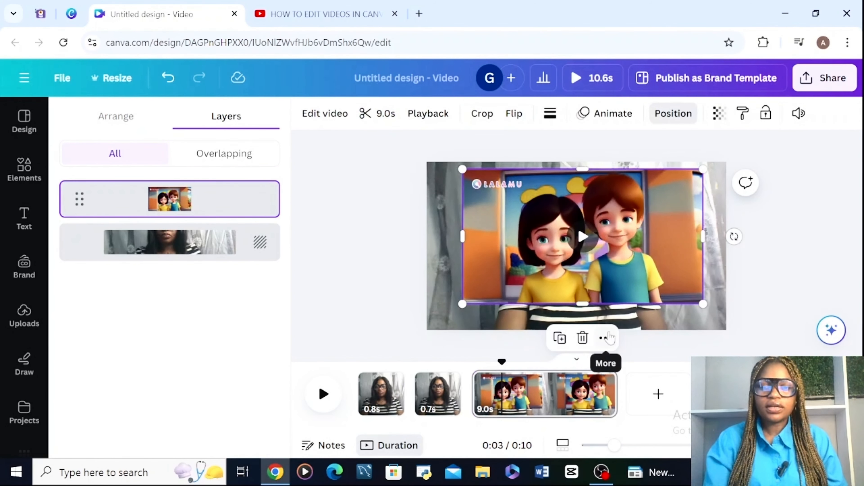
pyautogui.click(605, 338)
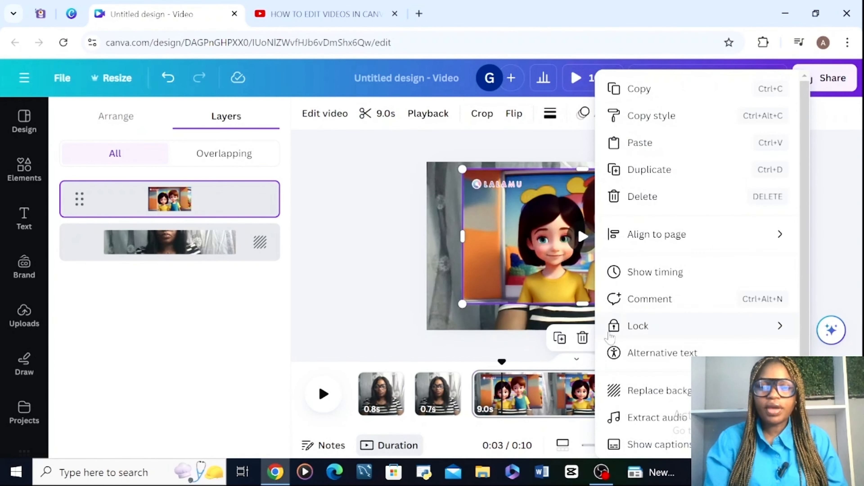
pyautogui.click(629, 272)
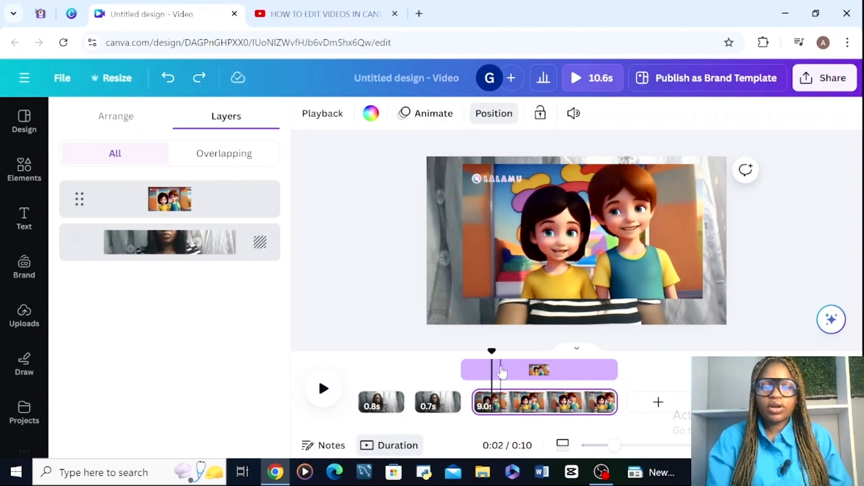
# - Trim both ends of the cartoon overlay so the page opens and closes with only the background video, and play it back
pyautogui.click(501, 370)
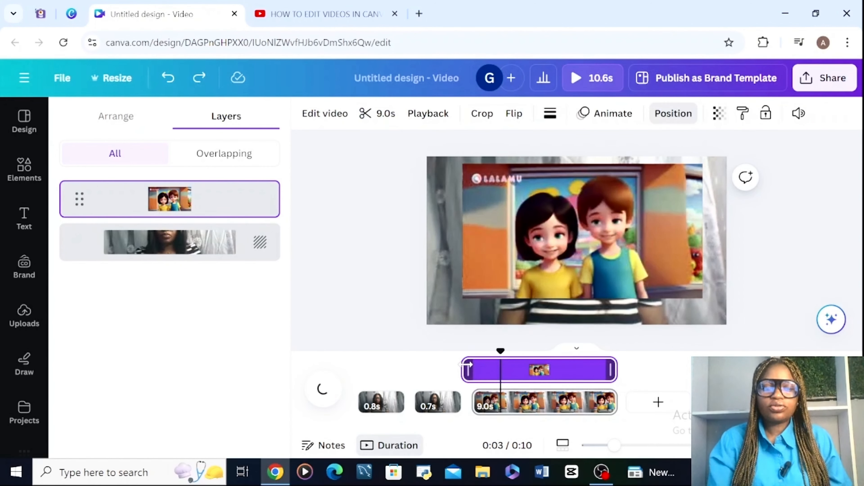
pyautogui.moveTo(468, 364); pyautogui.dragTo(498, 354)
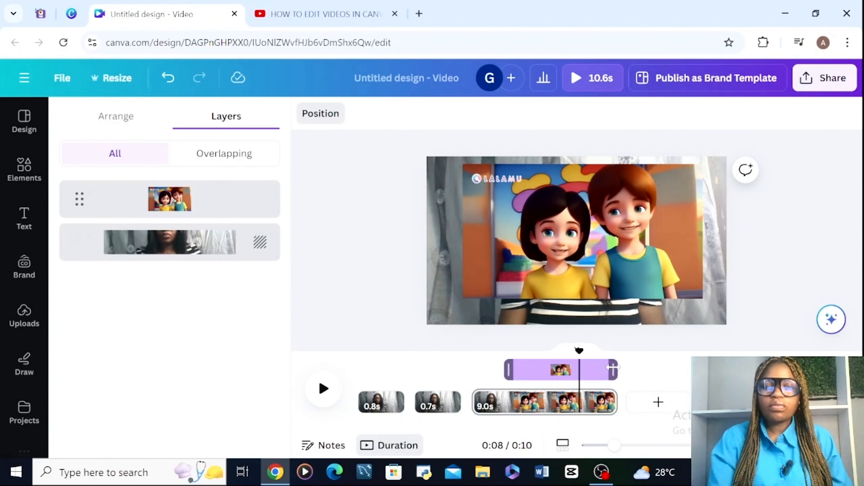
pyautogui.moveTo(613, 367); pyautogui.dragTo(497, 388)
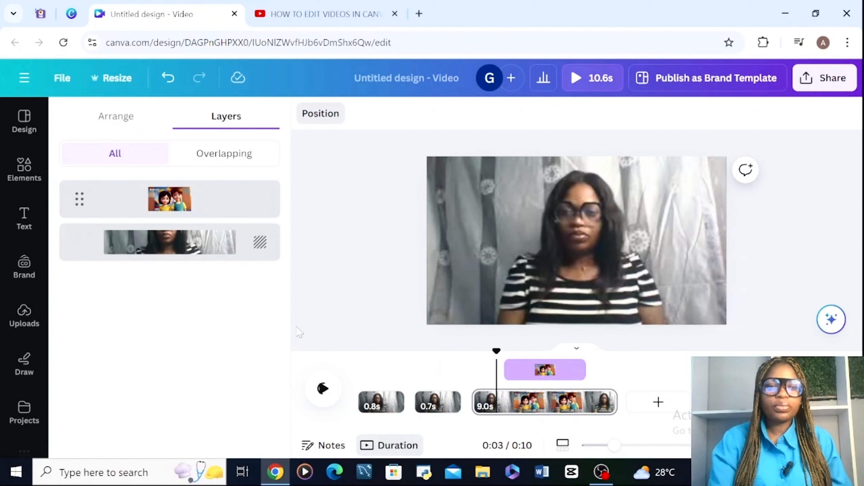
pyautogui.click(323, 388)
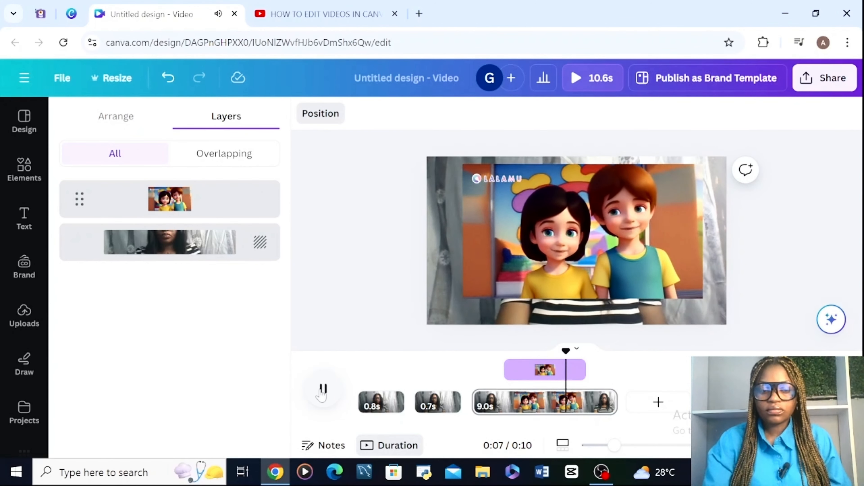
pyautogui.click(323, 389)
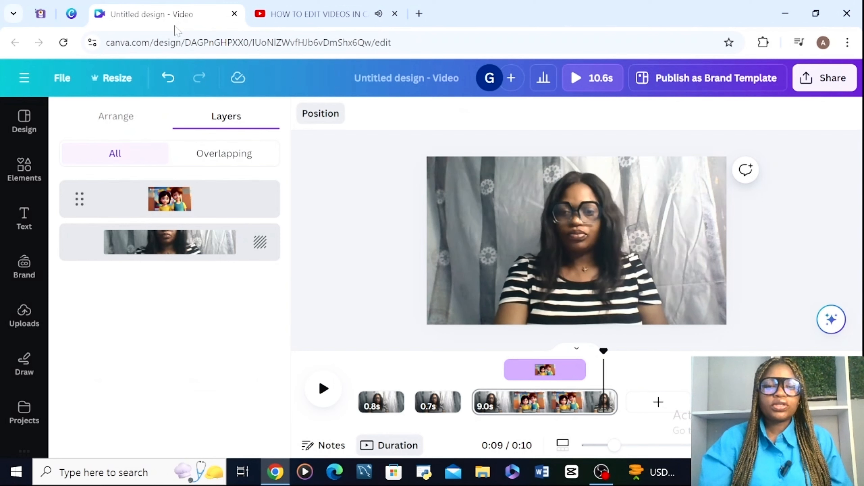
# - Enlarge and reposition the cartoon overlay so it covers the whole page, play it back, and undo and redo the last move
pyautogui.click(536, 378)
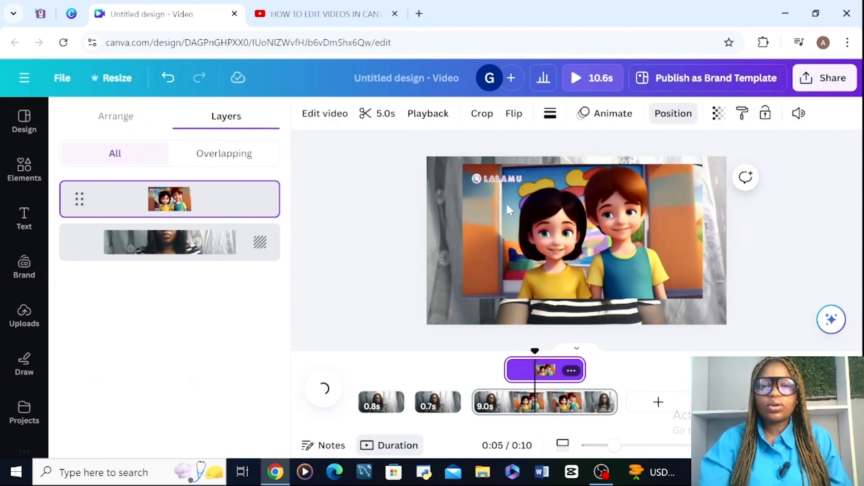
pyautogui.click(474, 287)
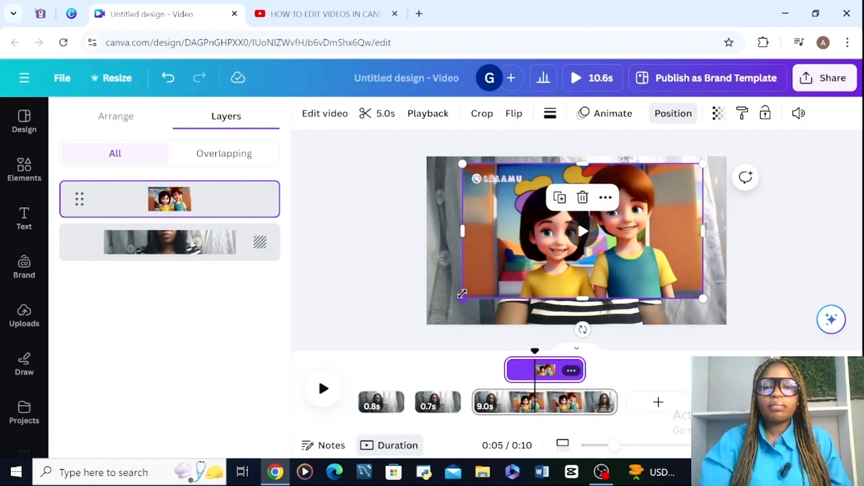
pyautogui.moveTo(462, 293); pyautogui.dragTo(202, 281)
pyautogui.moveTo(531, 253); pyautogui.dragTo(584, 250)
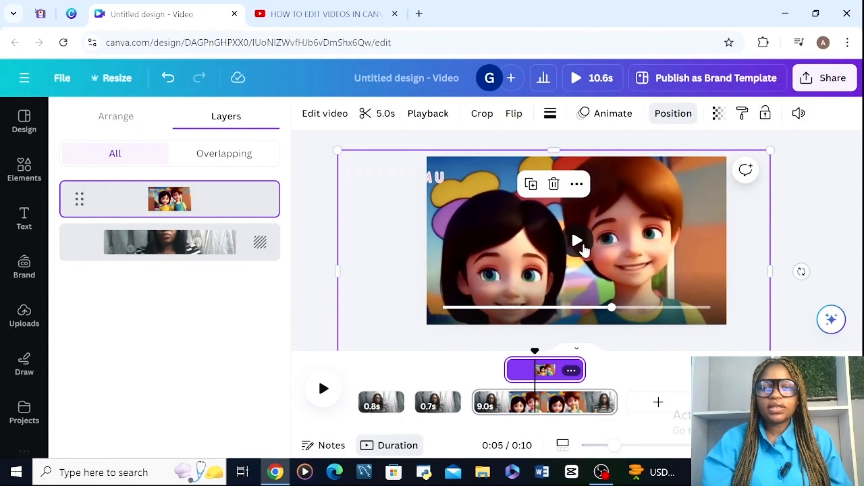
pyautogui.click(323, 388)
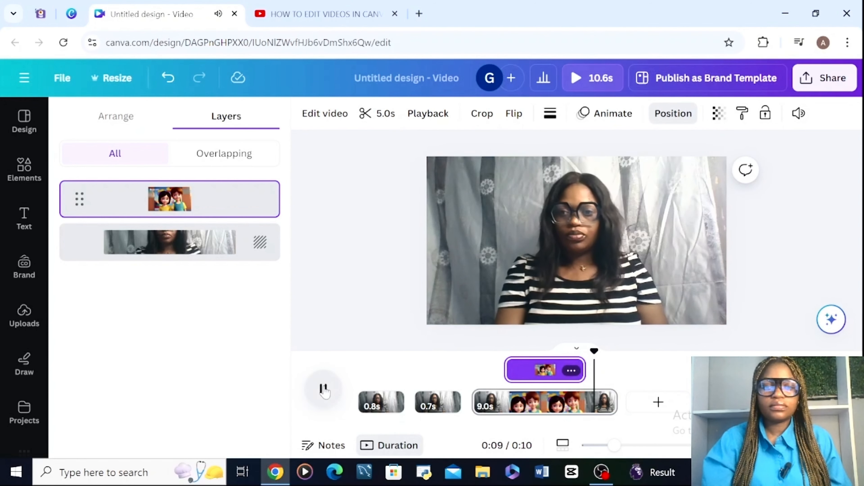
pyautogui.click(323, 389)
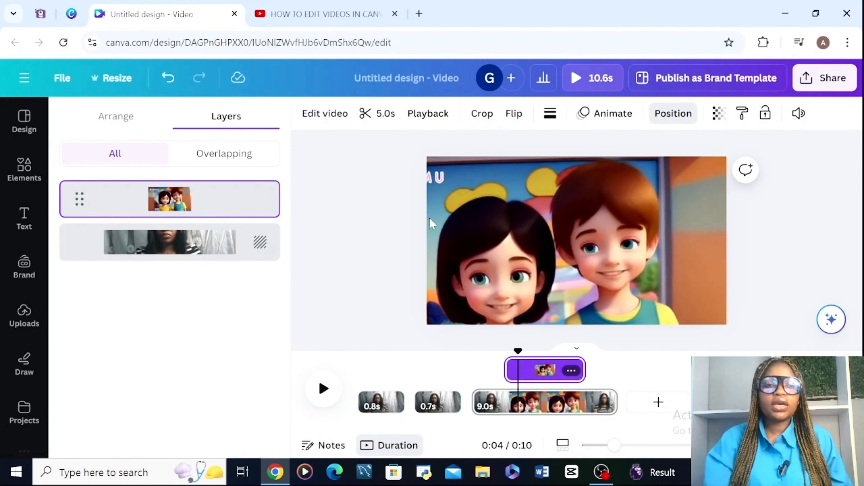
pyautogui.click(169, 80)
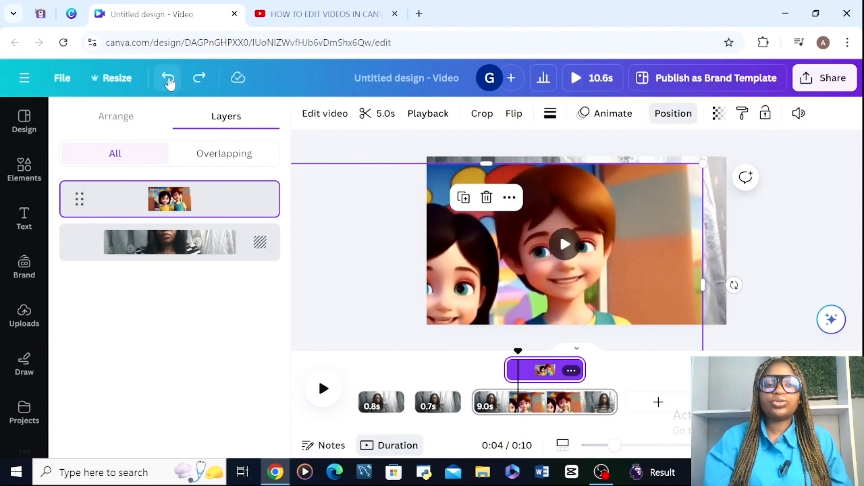
pyautogui.click(198, 80)
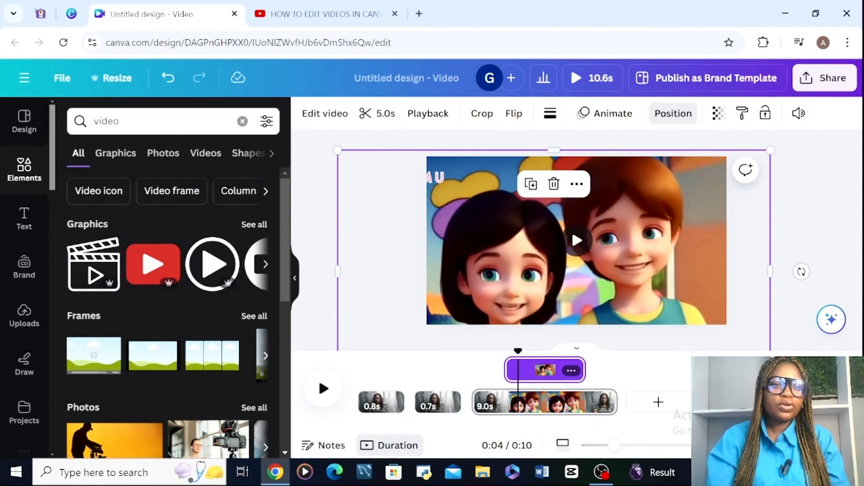
# - Find videos in the element library, try the 15-second clip of two people at a laptop on the cartoon page, and delete it
pyautogui.click(129, 122)
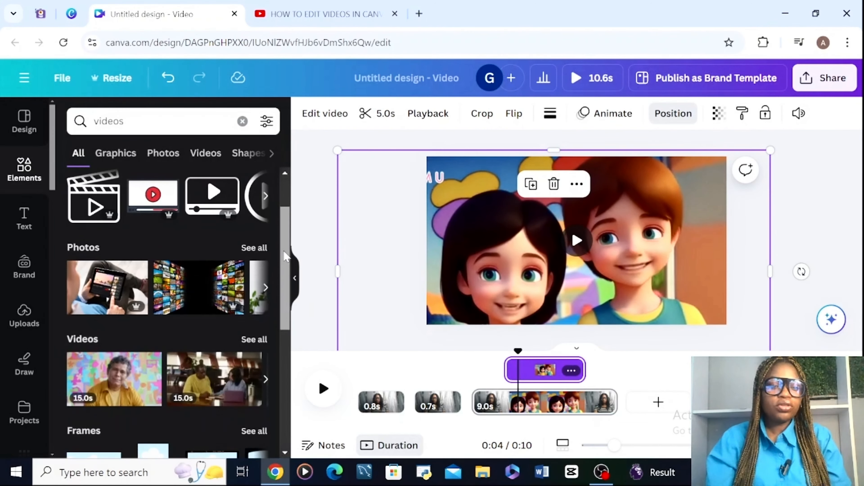
pyautogui.scroll(-5, 286, 256)
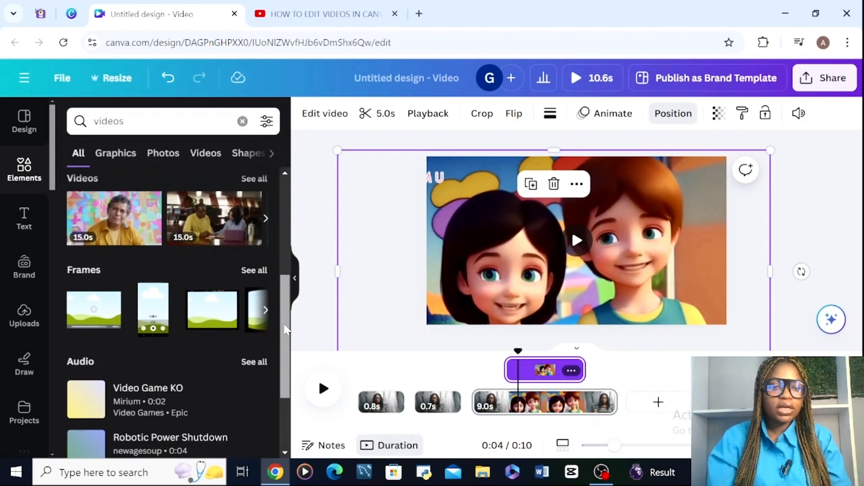
pyautogui.click(214, 200)
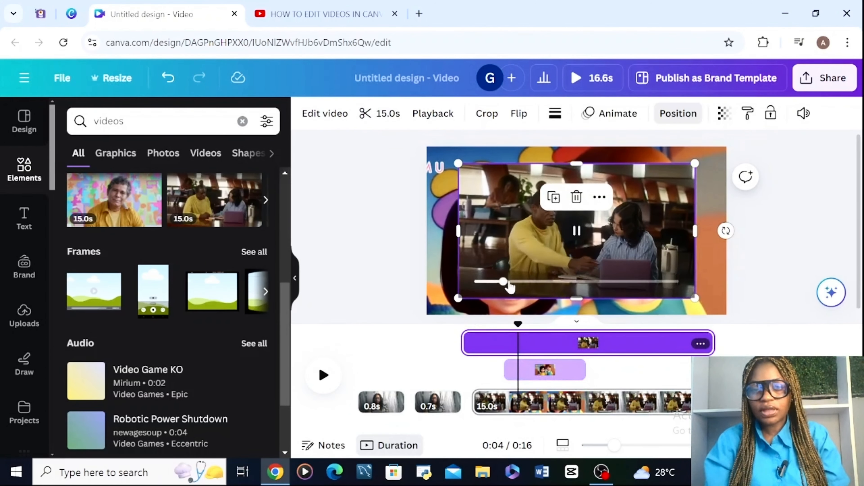
pyautogui.press('Delete')
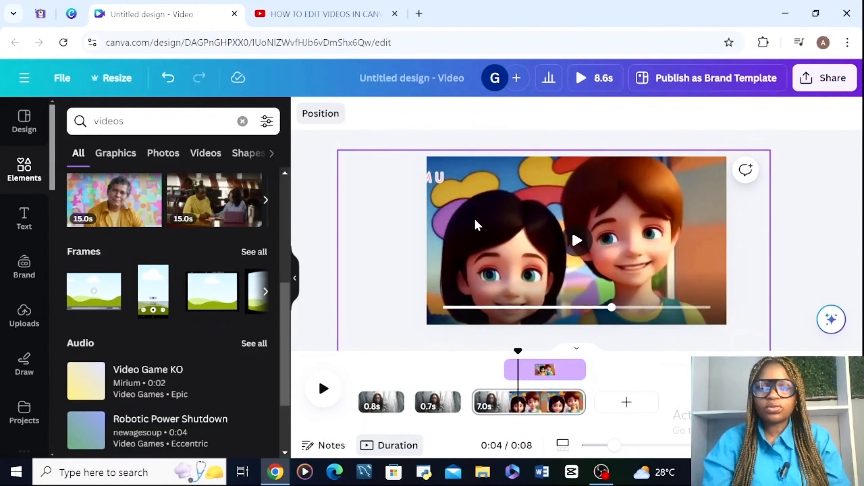
# - Add a blank page at the end, search the elements for "computer", and insert the 43.0s video of a woman at trading screens
pyautogui.click(625, 402)
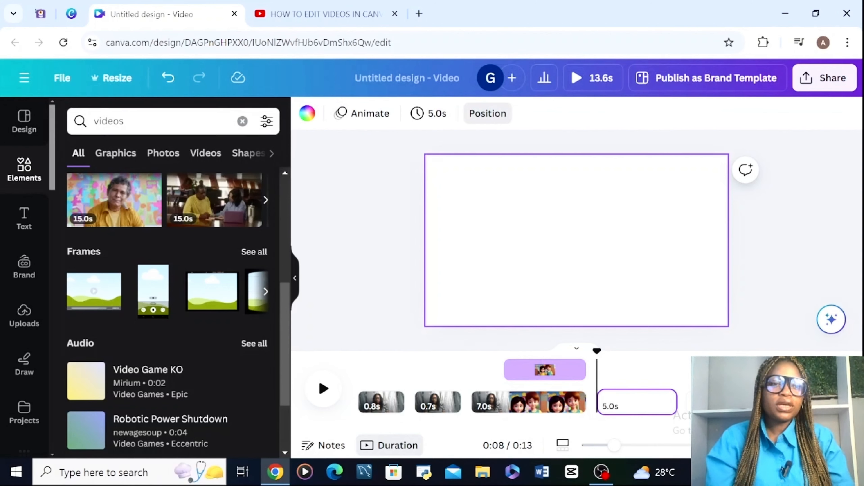
pyautogui.click(163, 121)
pyautogui.press('BackSpace')
pyautogui.press('BackSpace')
pyautogui.press('BackSpace')
pyautogui.press('BackSpace')
pyautogui.press('BackSpace')
pyautogui.press('BackSpace')
pyautogui.write('c')
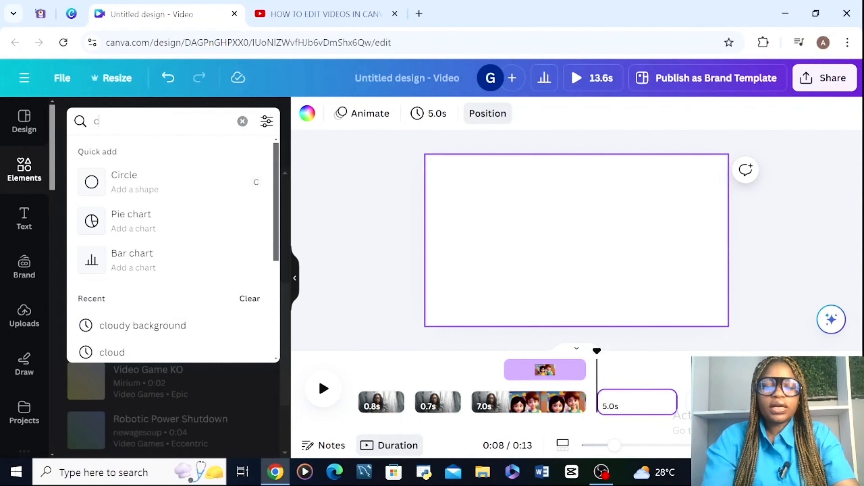
pyautogui.write('omputer')
pyautogui.click(122, 175)
pyautogui.scroll(-5, 273, 322)
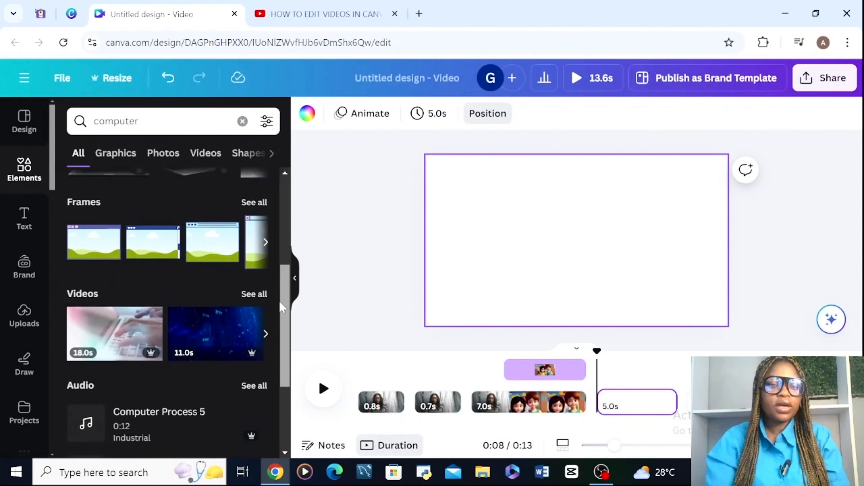
pyautogui.click(265, 251)
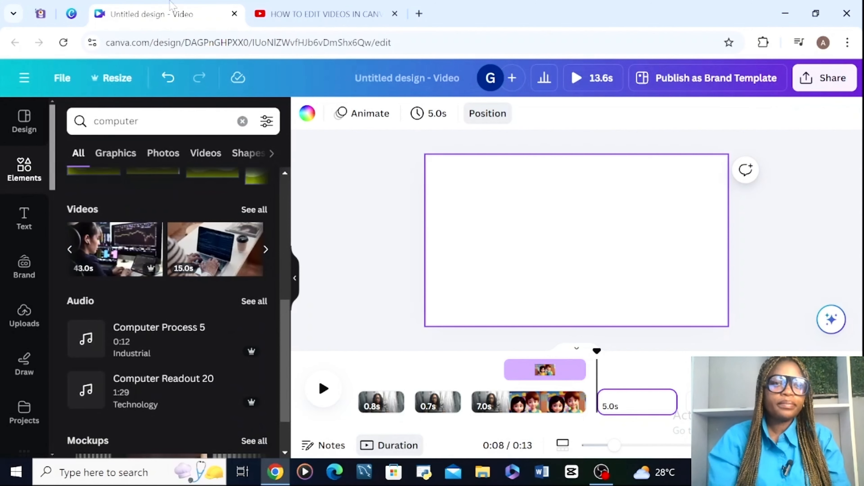
pyautogui.click(114, 248)
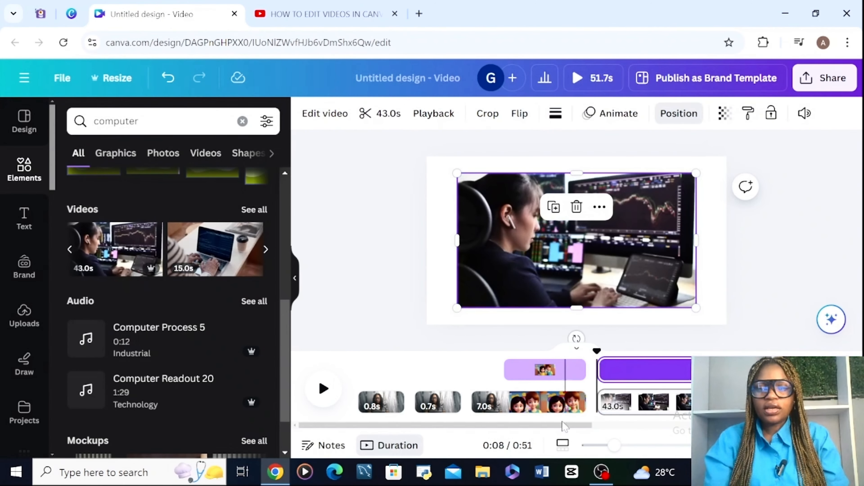
# - Try setting the trading-screen video as the page background, and undo it
pyautogui.rightClick(579, 371)
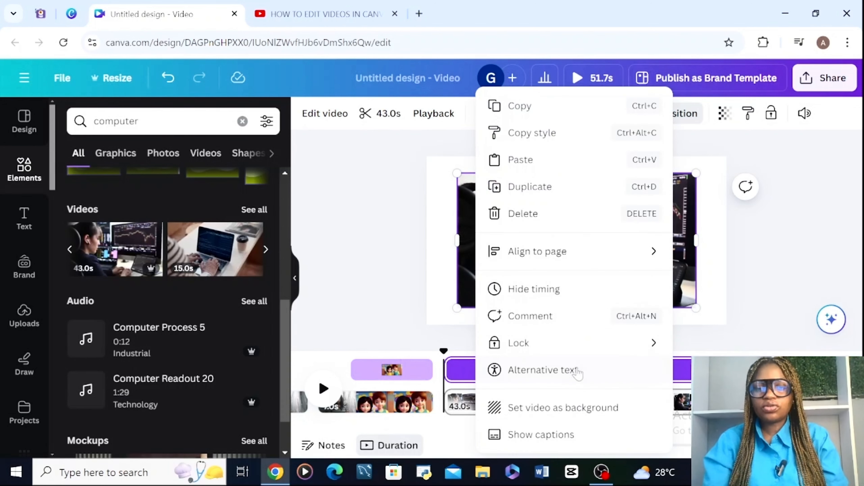
pyautogui.click(573, 409)
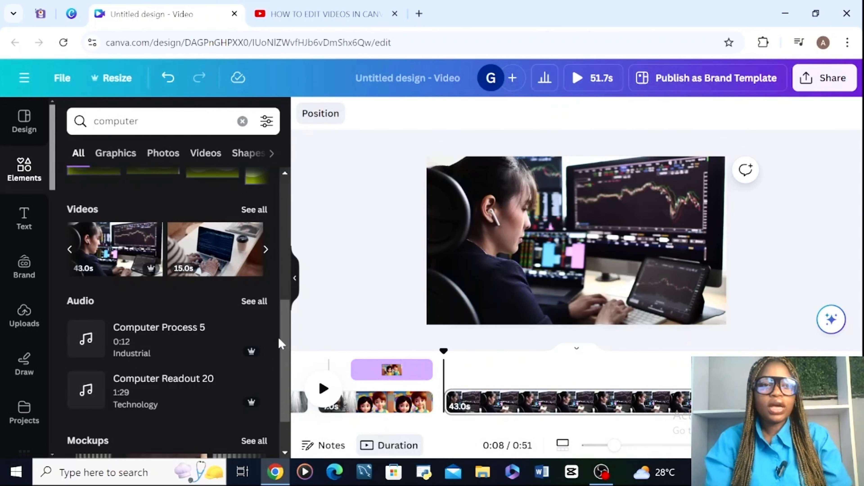
pyautogui.click(160, 89)
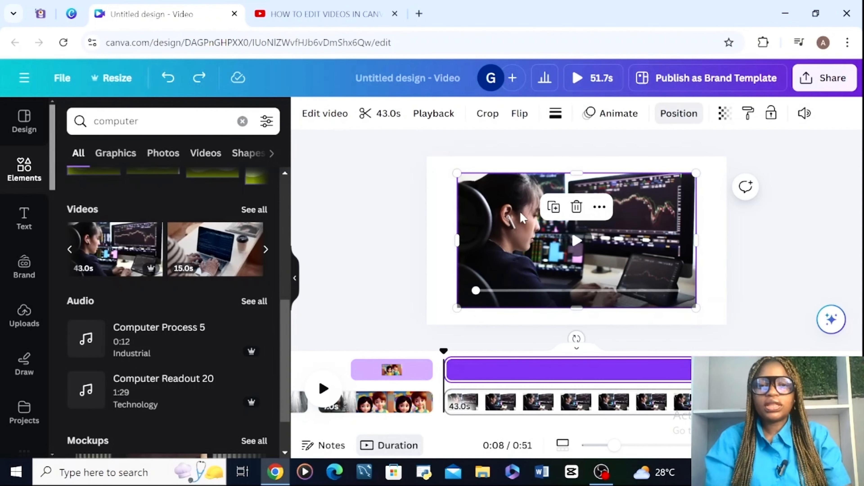
# - Enlarge the trading-screen video and reposition it to fill the last page
pyautogui.moveTo(455, 309); pyautogui.dragTo(311, 312)
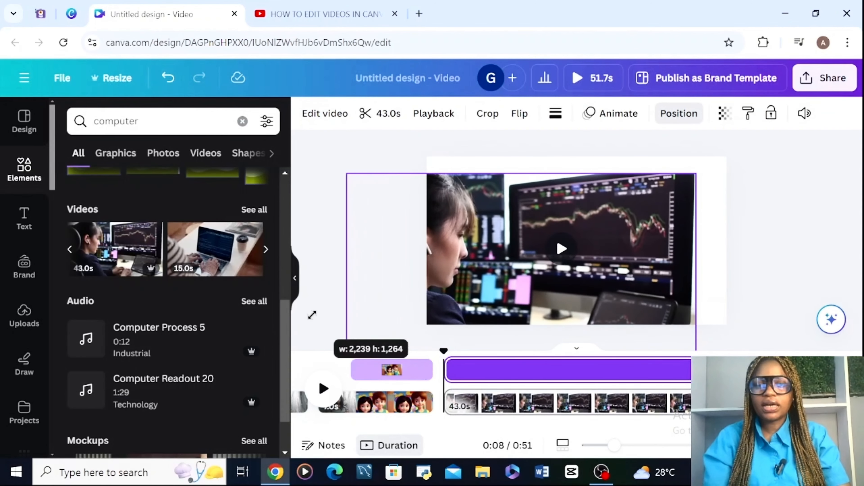
pyautogui.moveTo(514, 261); pyautogui.dragTo(545, 244)
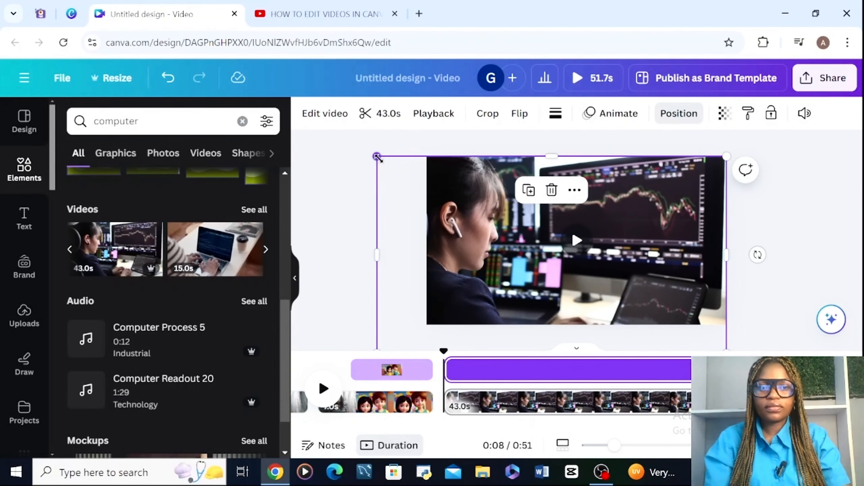
pyautogui.moveTo(378, 157); pyautogui.dragTo(328, 141)
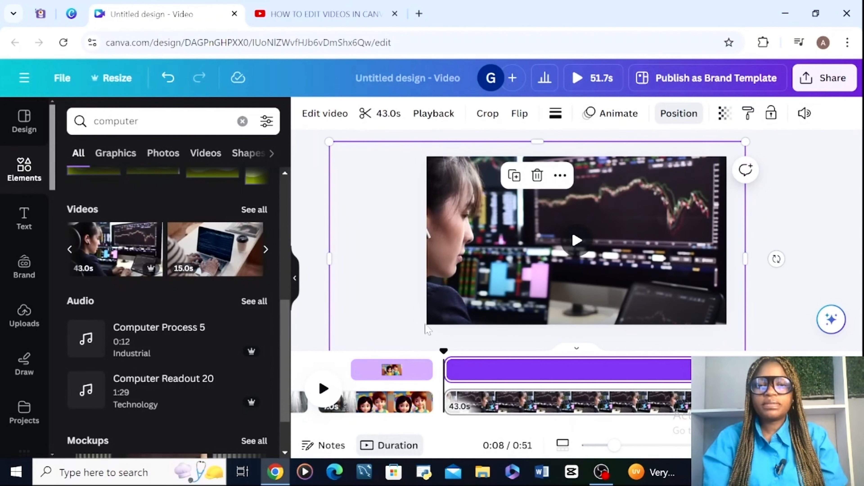
pyautogui.click(589, 379)
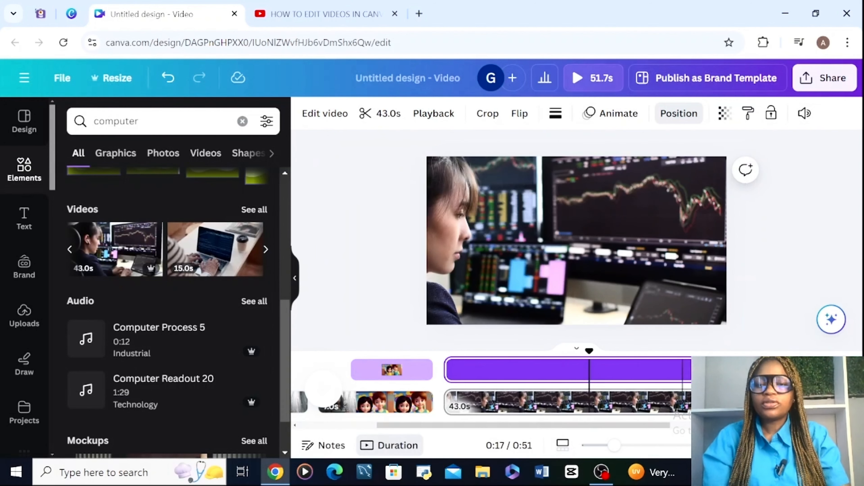
pyautogui.click(600, 445)
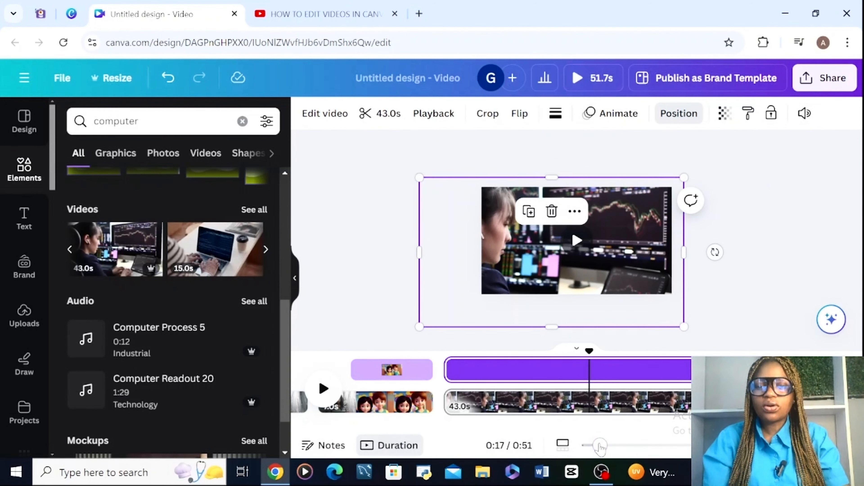
pyautogui.hotkey('ctrl', 'z')
pyautogui.click(614, 445)
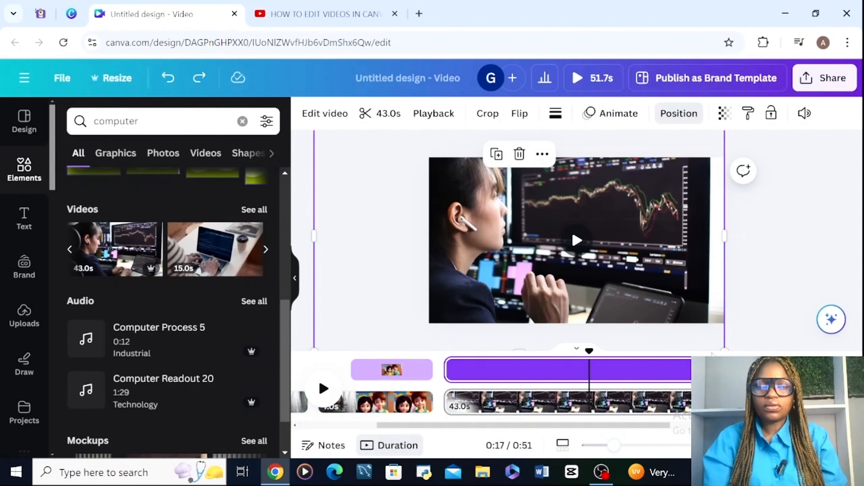
# - Trim the trading-screen video and its page to 2.7 s, and play across the change from the cartoon page
pyautogui.click(624, 376)
pyautogui.moveTo(645, 424); pyautogui.dragTo(829, 424)
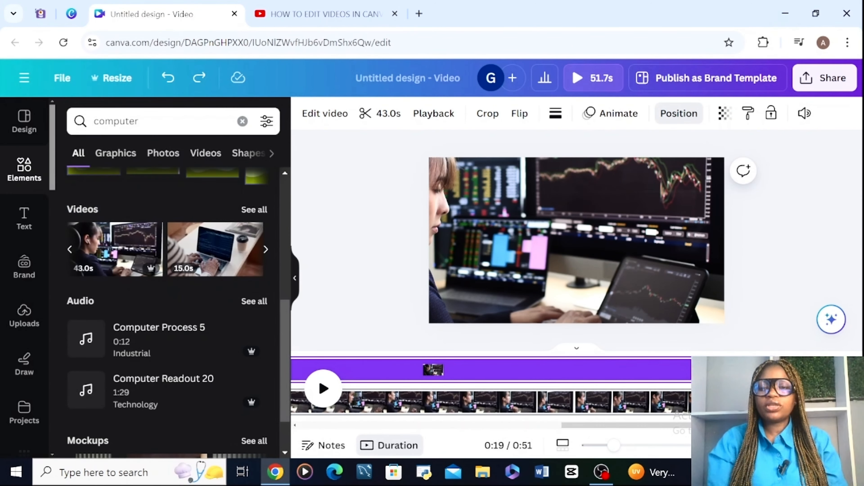
pyautogui.moveTo(777, 370); pyautogui.dragTo(439, 370)
pyautogui.click(423, 378)
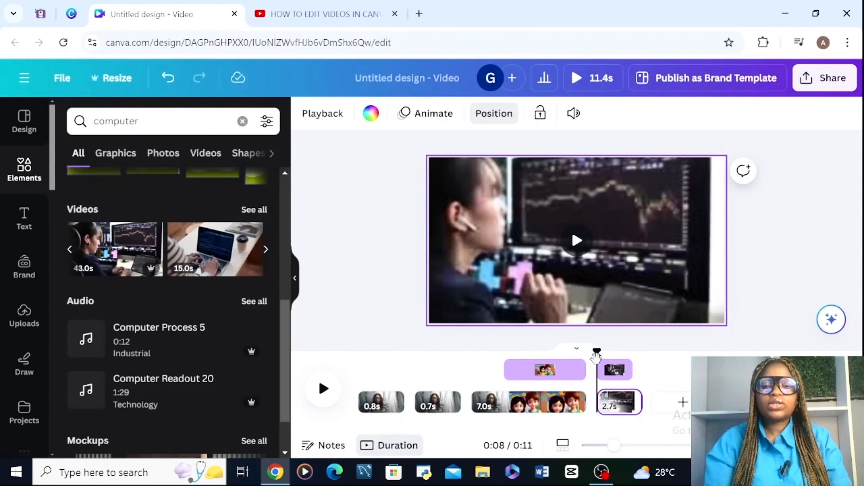
pyautogui.moveTo(596, 357); pyautogui.dragTo(582, 369)
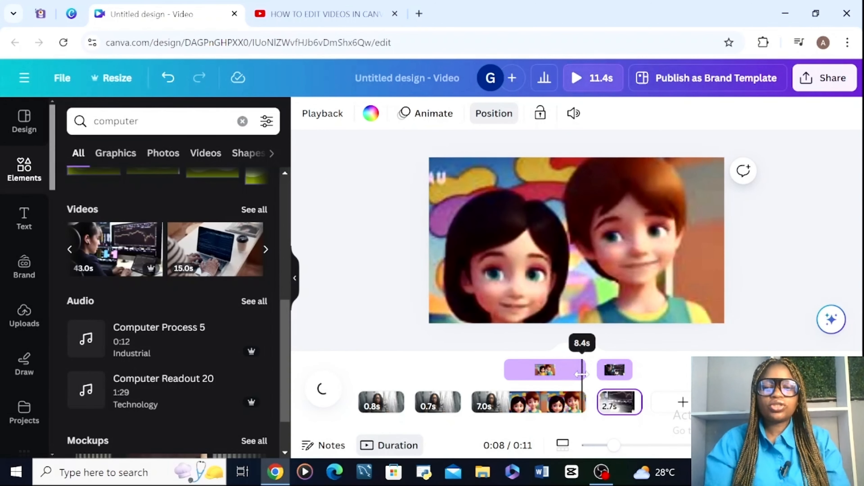
pyautogui.press('space')
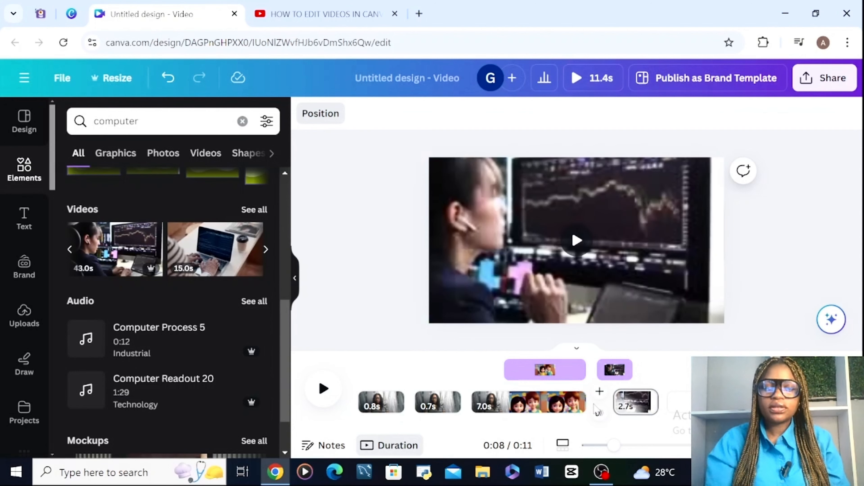
# - Open the transition choices for the gap between the last two pages and preview the available effects
pyautogui.click(595, 392)
pyautogui.hotkey('ctrl', 'z')
pyautogui.click(600, 414)
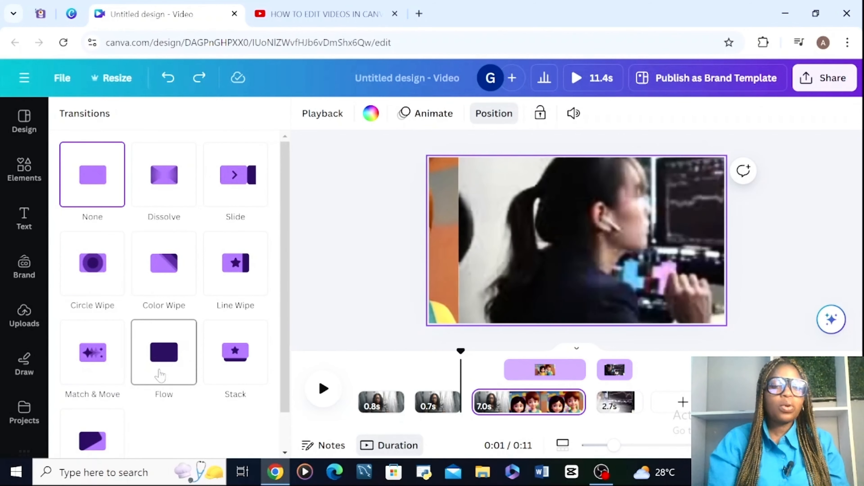
pyautogui.scroll(-2, 284, 374)
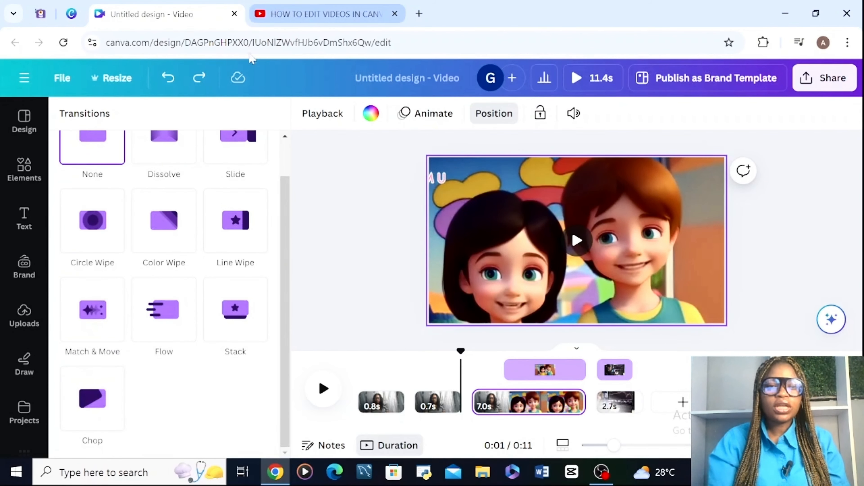
pyautogui.scroll(2, 286, 273)
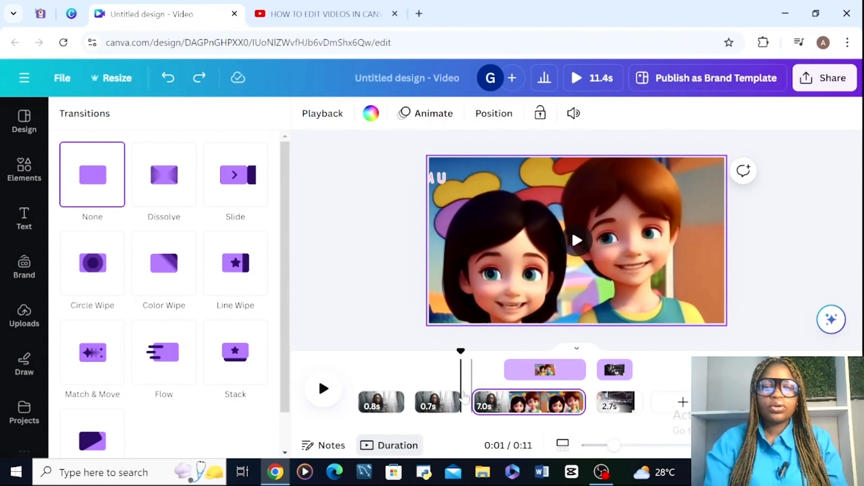
# - Apply the Photo Zoom page animation to the first page and the cartoon page, animating both ways and scaling in
pyautogui.click(446, 117)
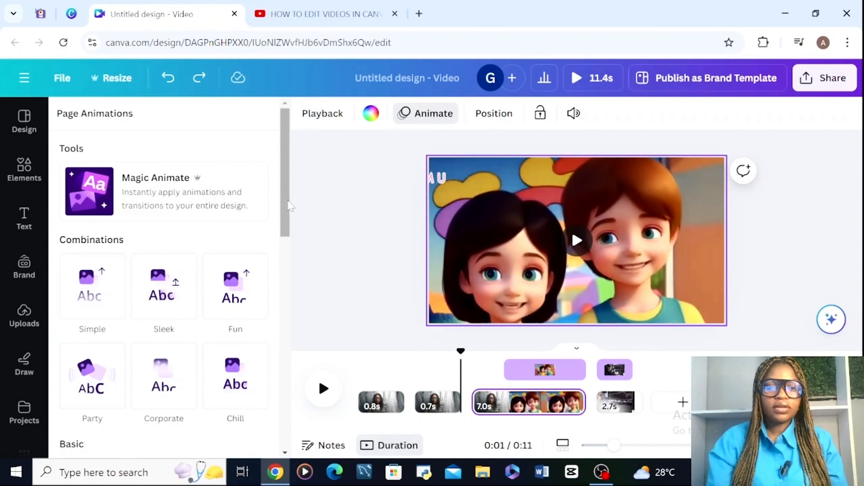
pyautogui.moveTo(289, 205); pyautogui.dragTo(283, 308)
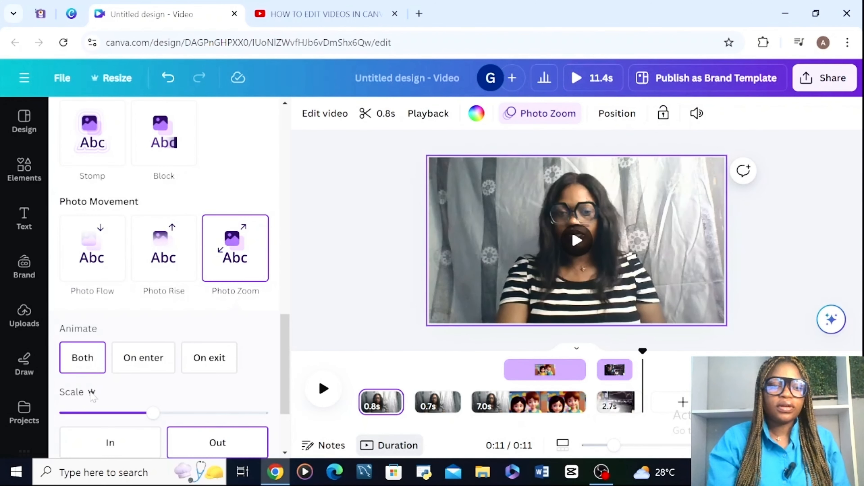
pyautogui.moveTo(284, 385); pyautogui.dragTo(272, 442)
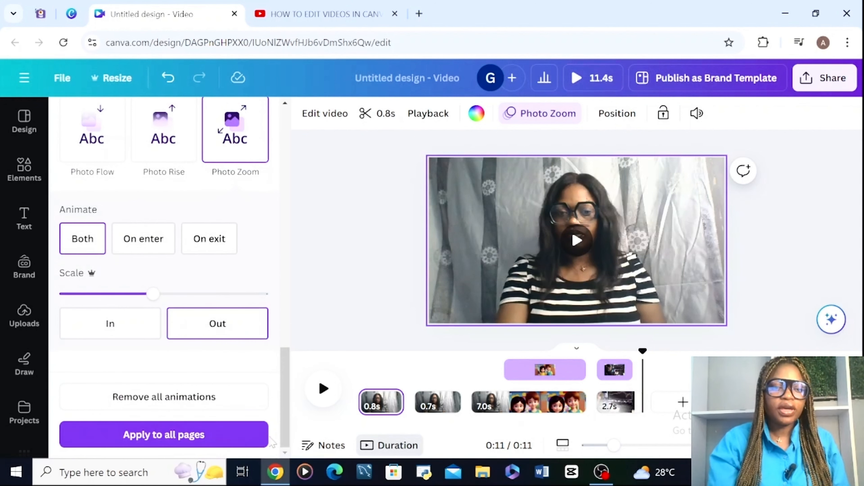
pyautogui.click(119, 337)
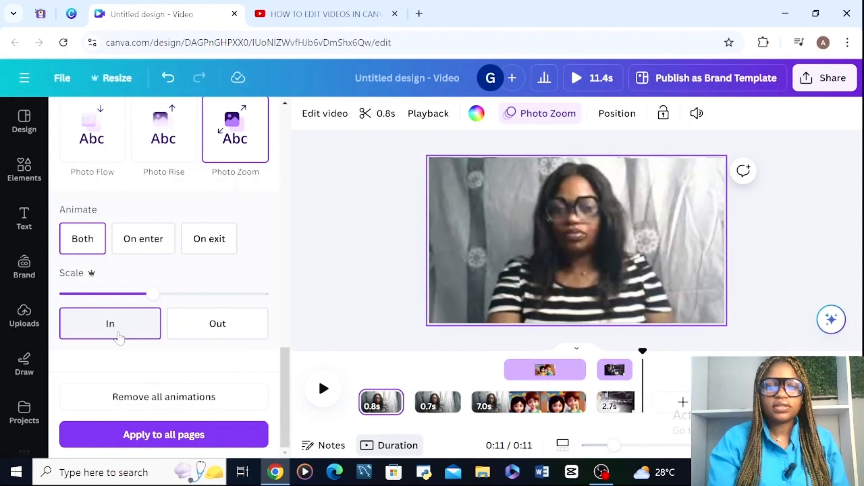
pyautogui.click(494, 405)
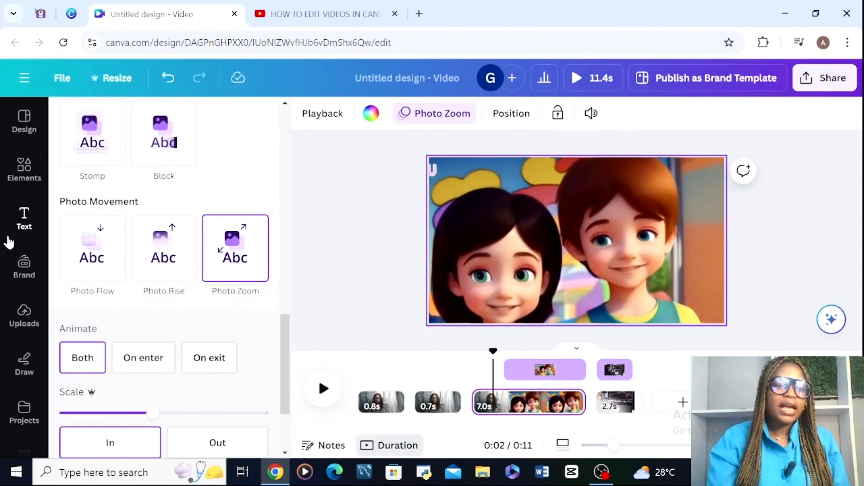
# - Show the available text styles and font combinations for the video
pyautogui.click(28, 231)
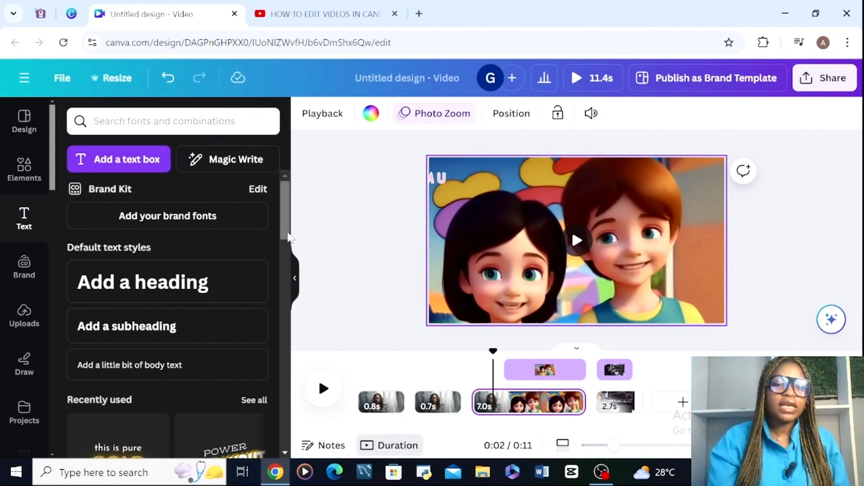
pyautogui.moveTo(289, 237); pyautogui.dragTo(305, 227)
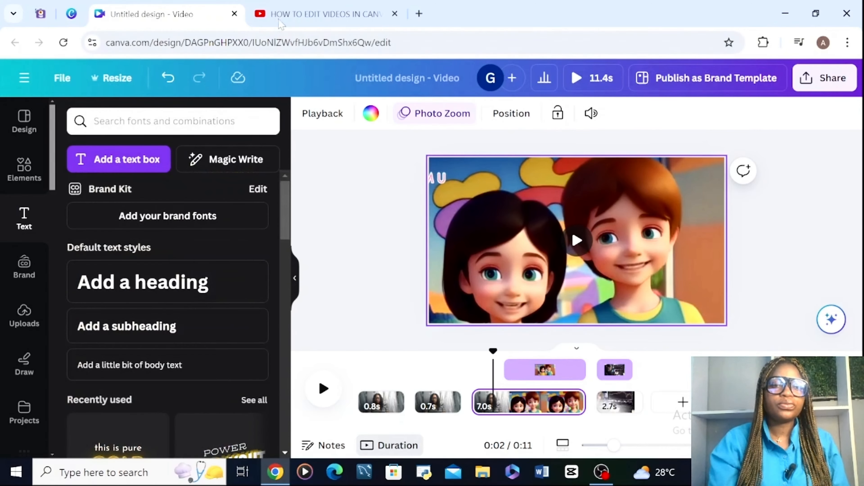